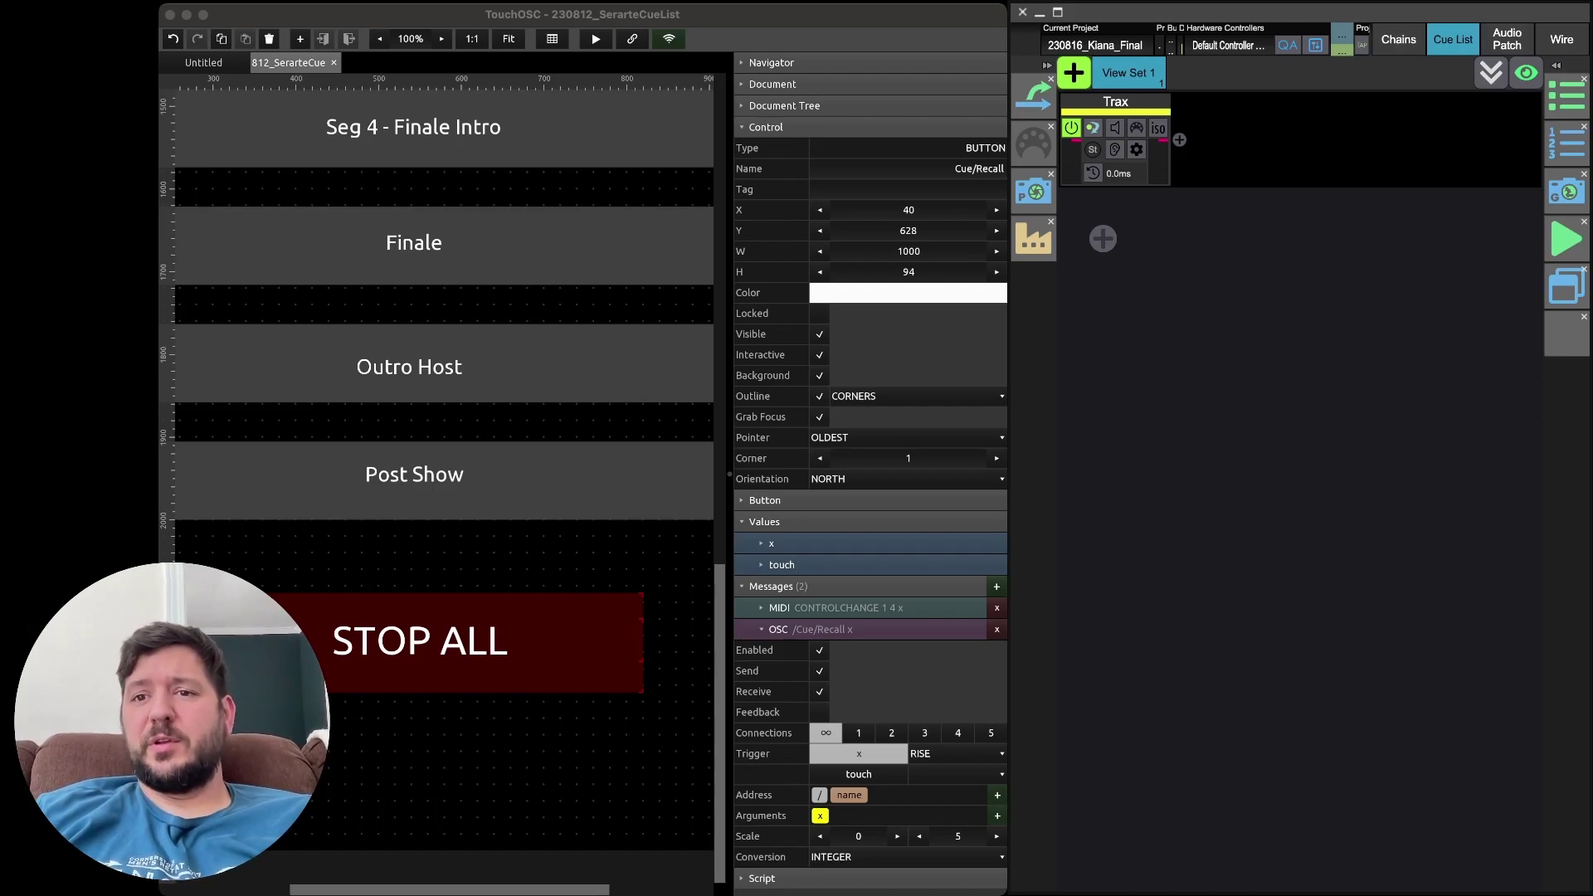
Step: Show the cue list and examine the Preshow OSC action's cue details, OSC address and destination
click(1451, 39)
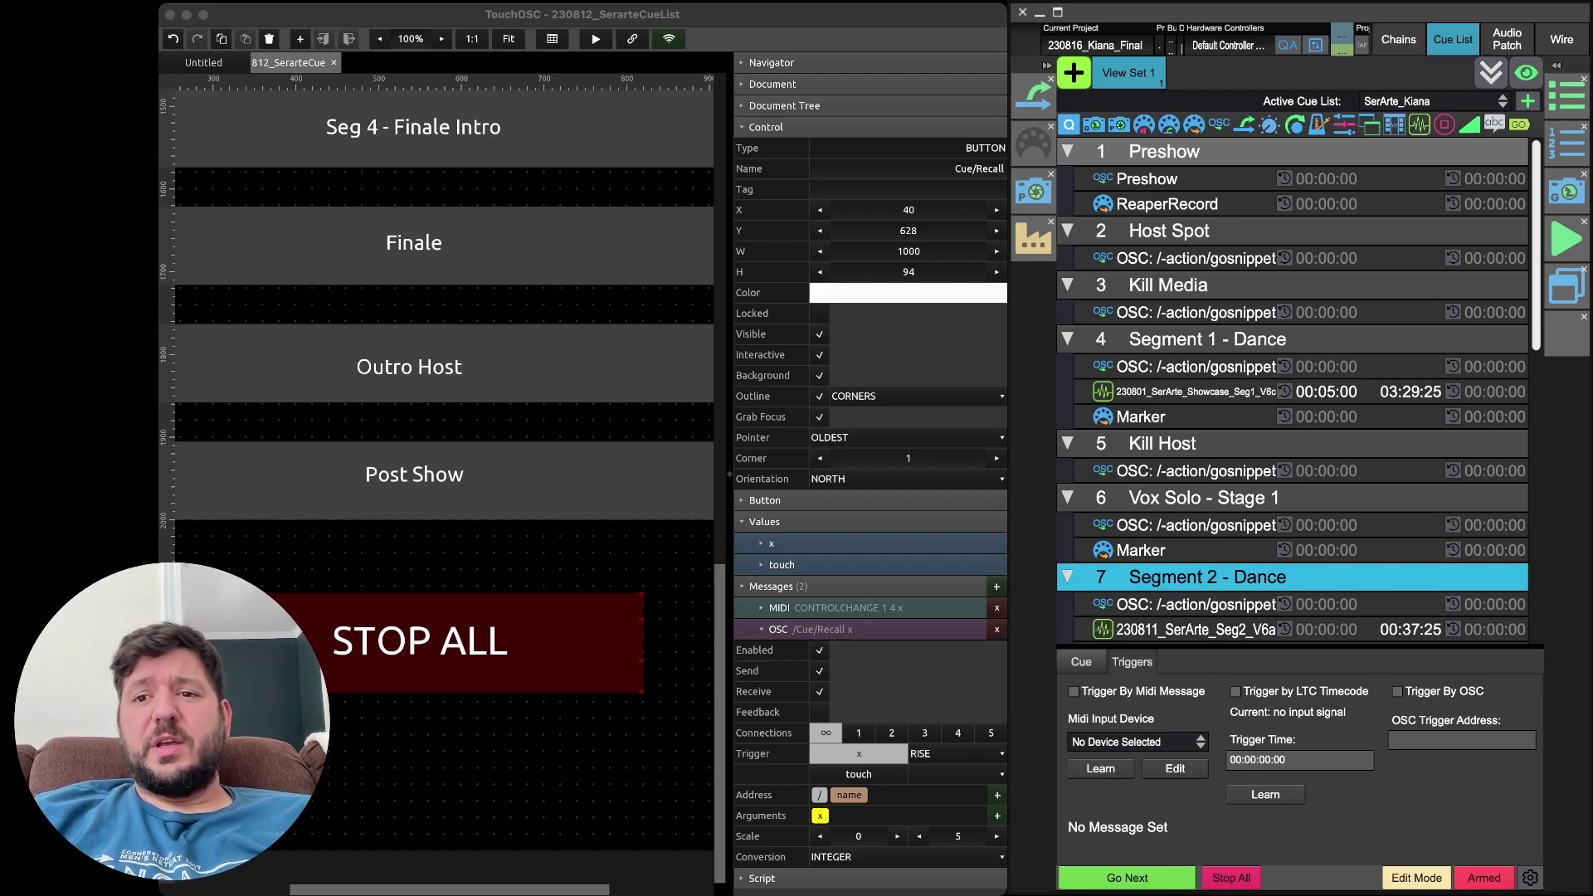
click(1195, 179)
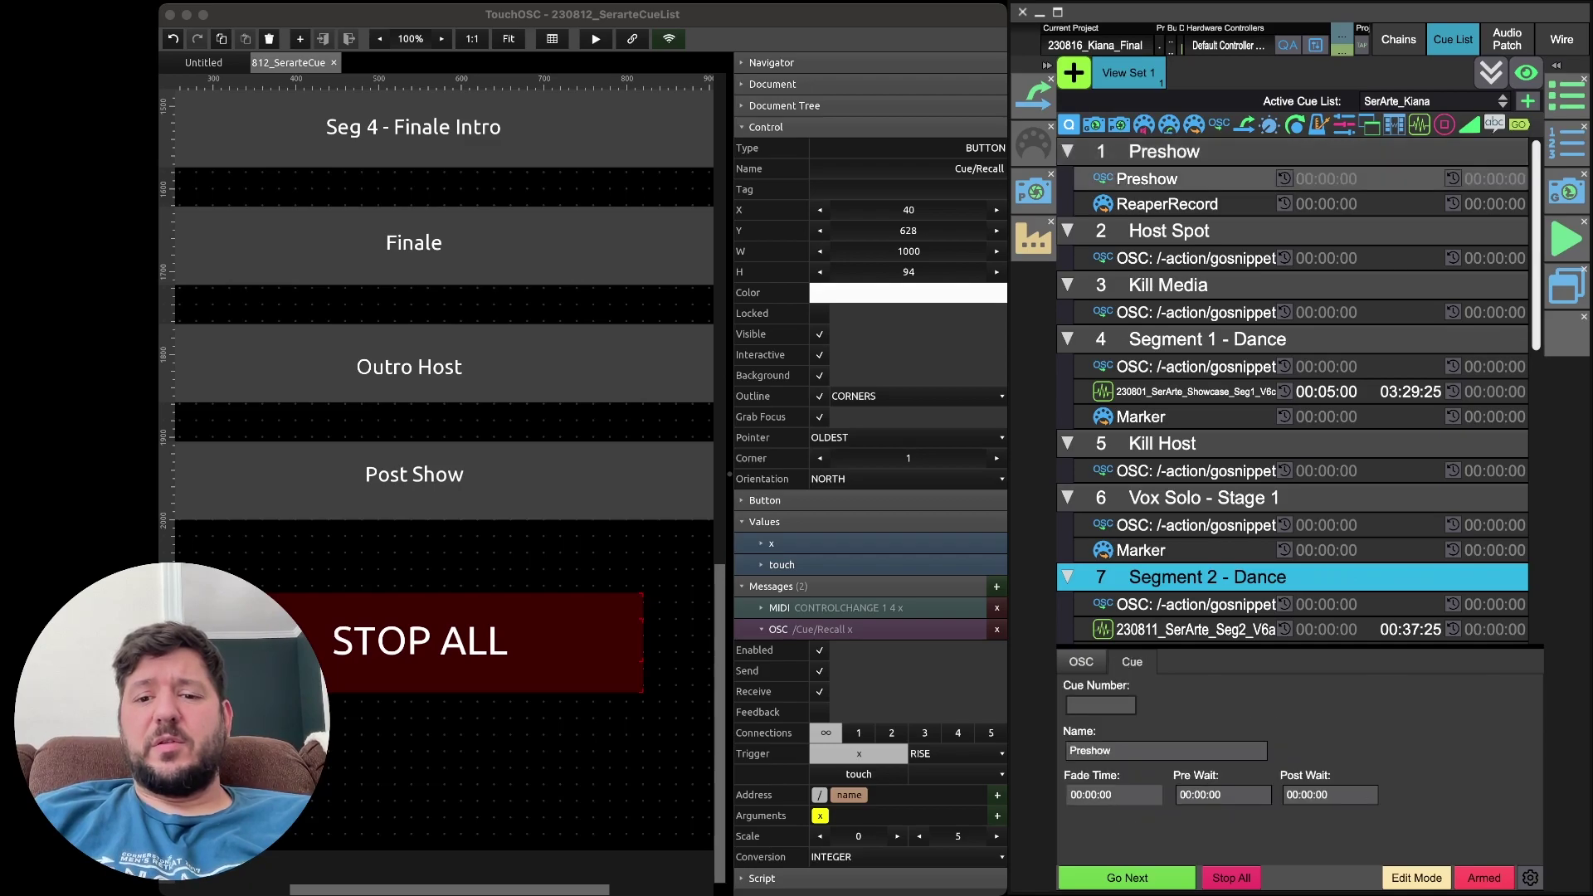
click(1100, 705)
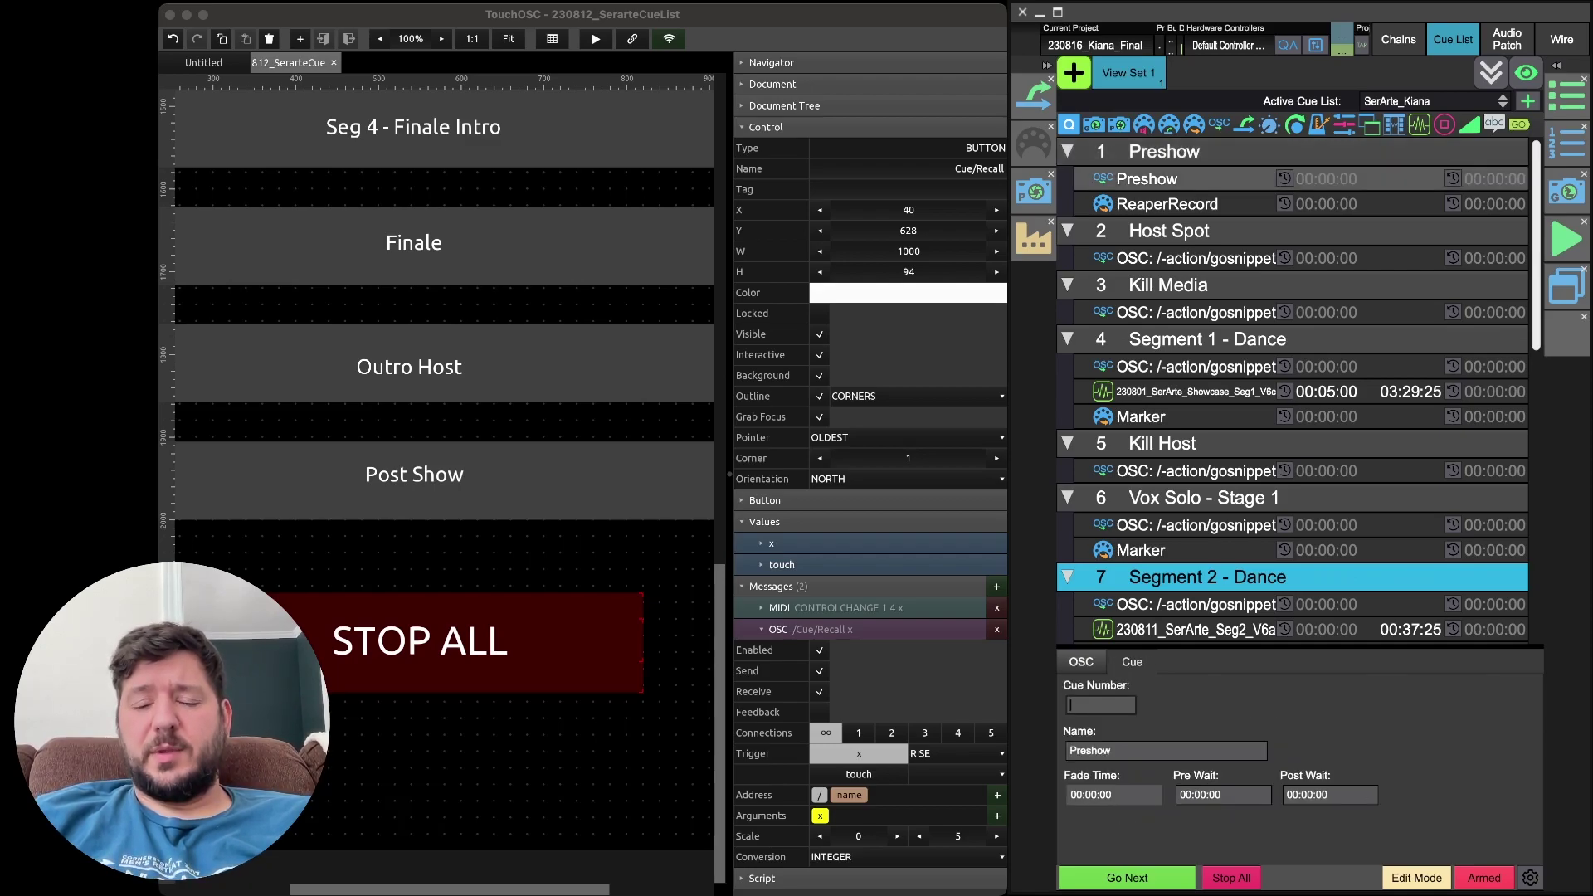
click(1081, 661)
click(1157, 711)
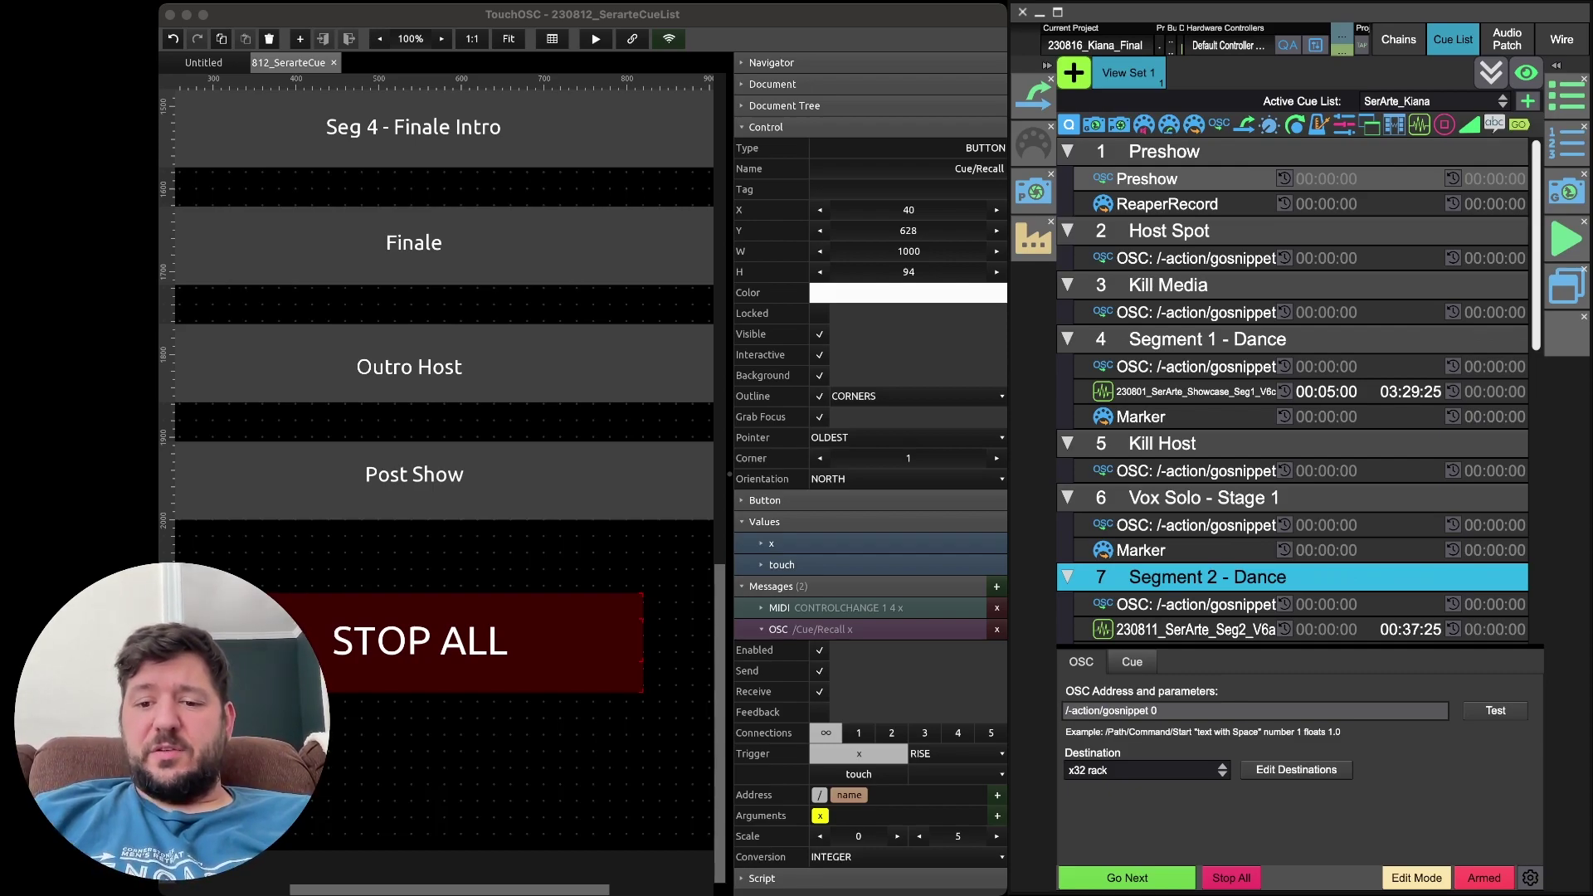
key(Return)
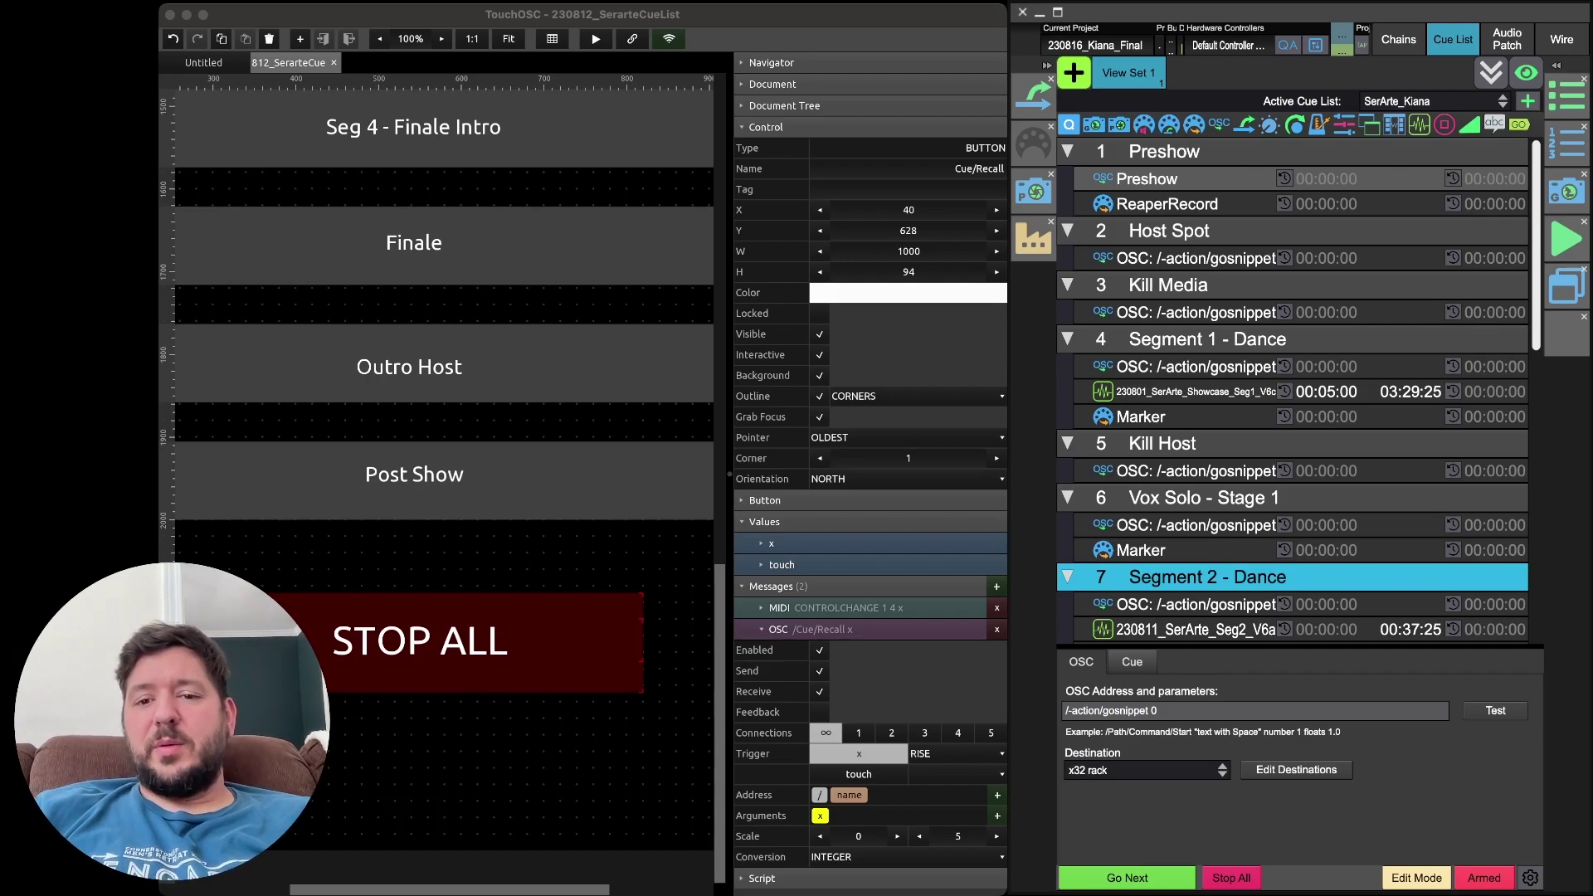
Step: Look through the SerArte_Kiana cue list to review the OSC, audio and marker actions in each cue
scroll(1292, 390, down, 4)
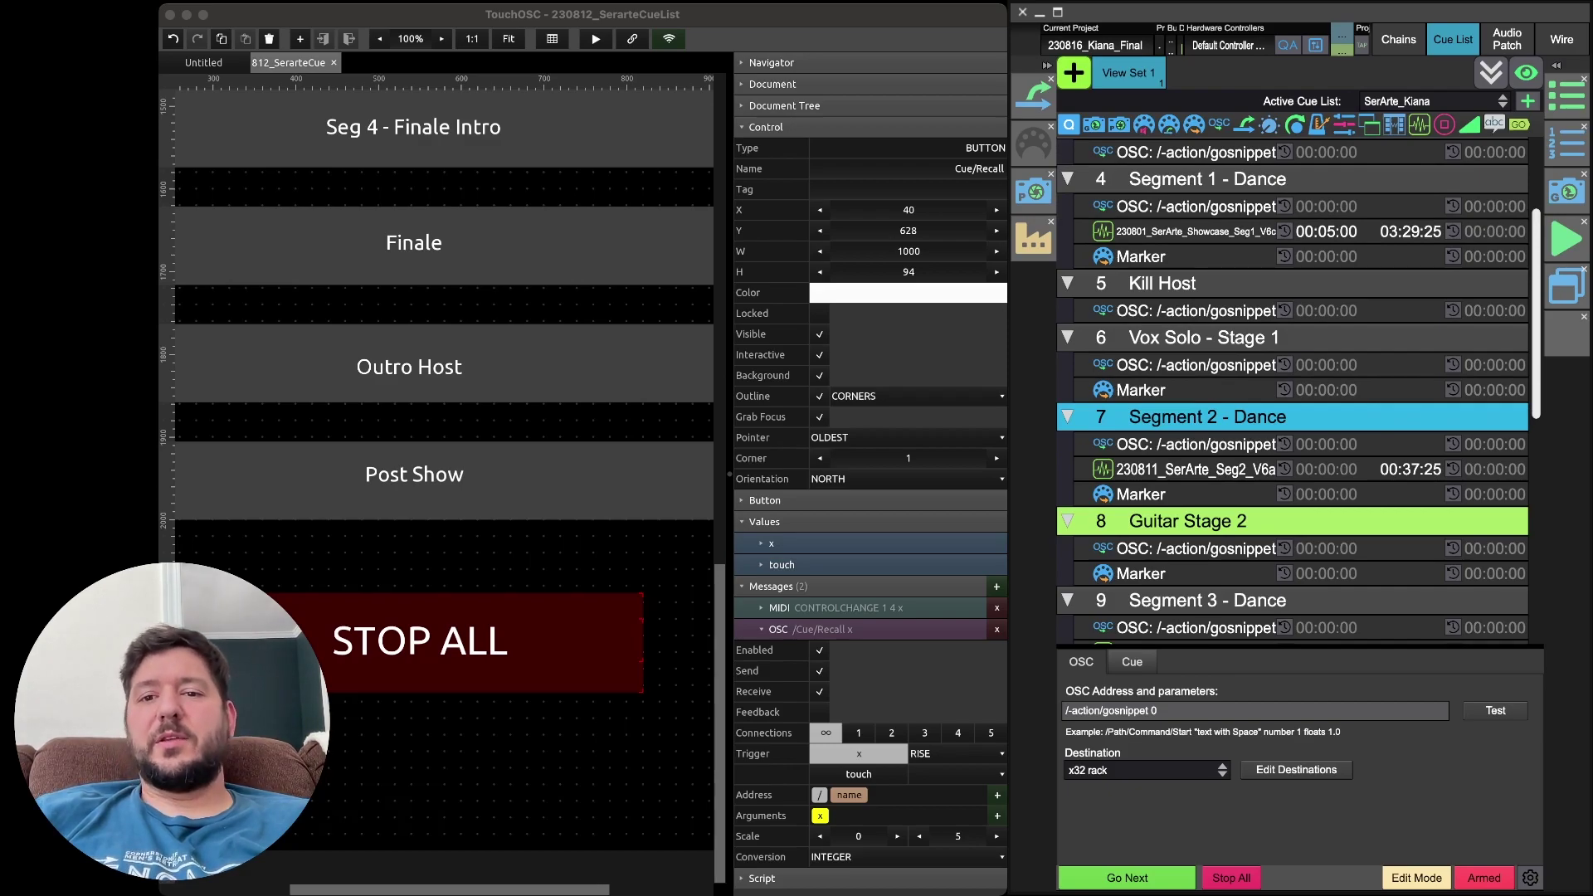
scroll(1292, 390, down, 6)
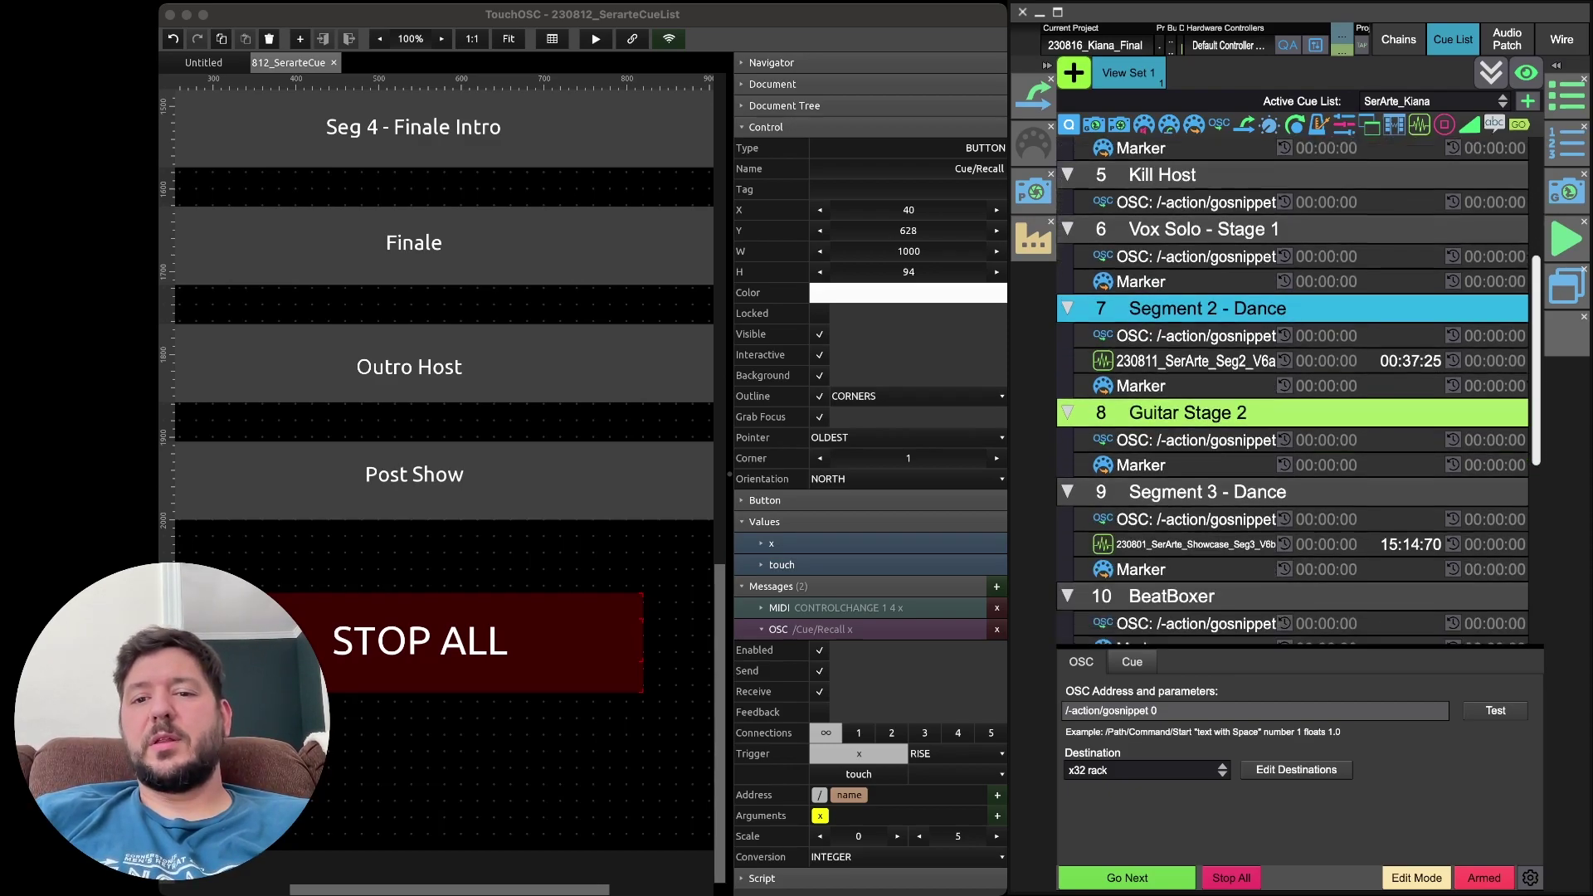
scroll(1292, 390, down, 4)
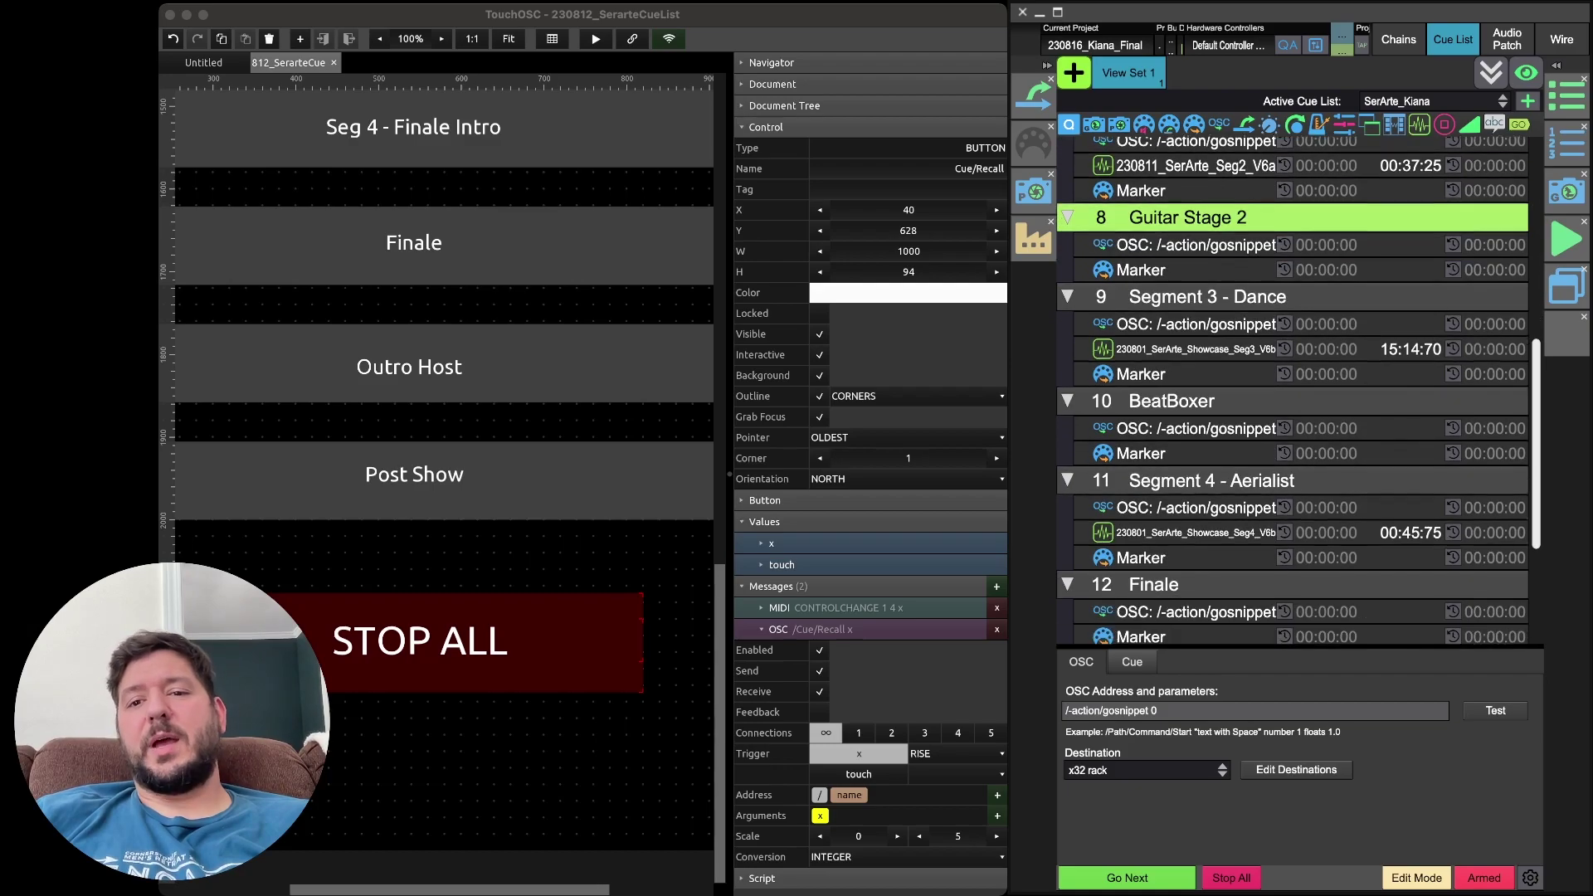
scroll(1292, 390, up, 1)
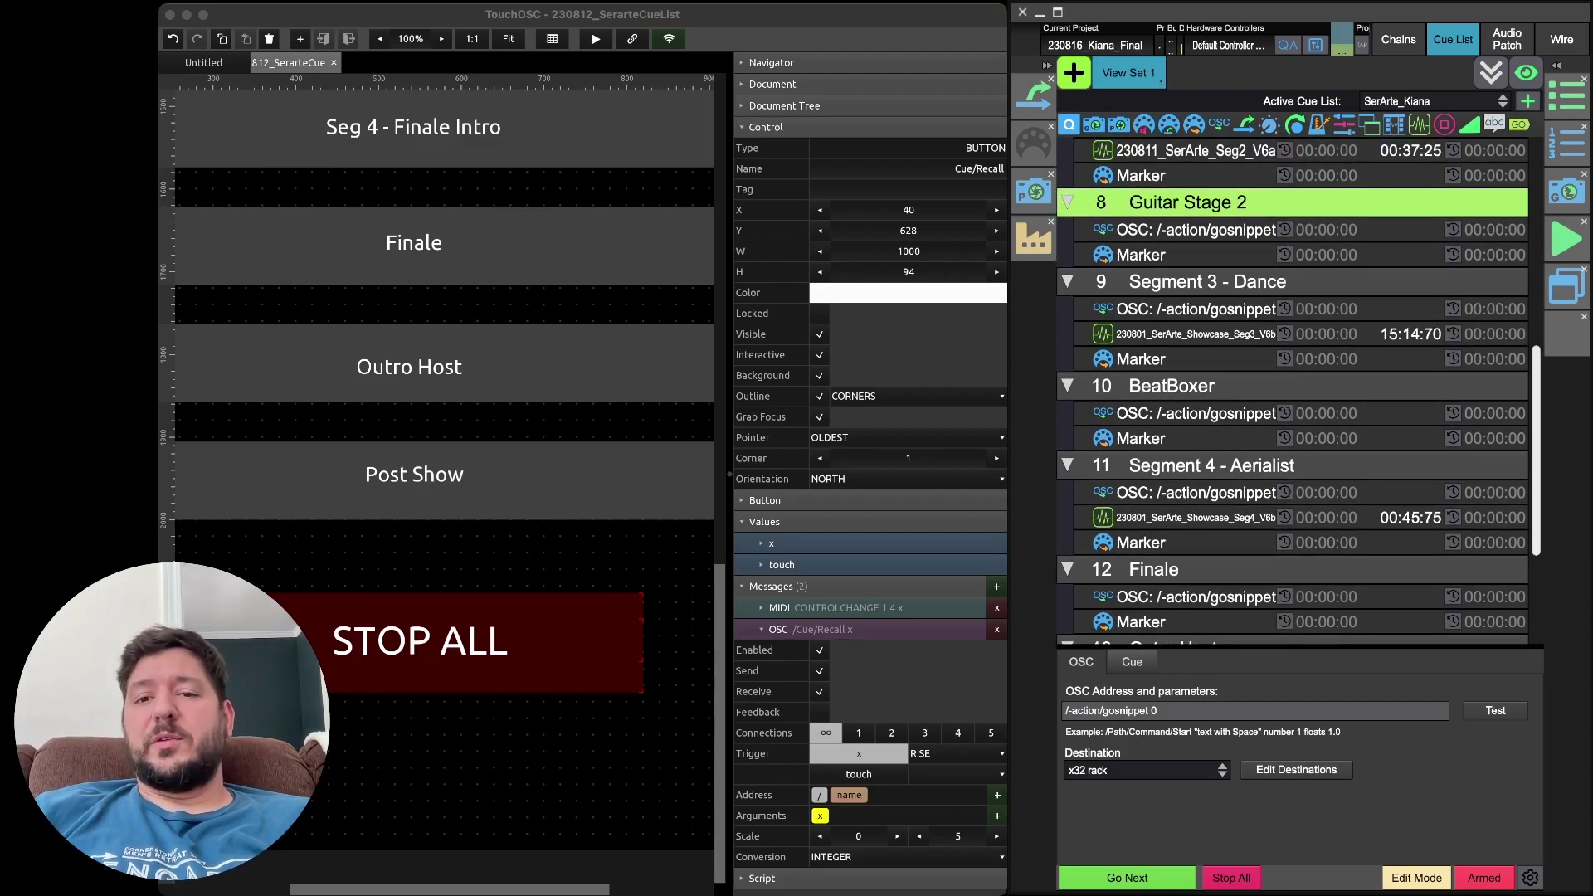
scroll(1292, 390, up, 3)
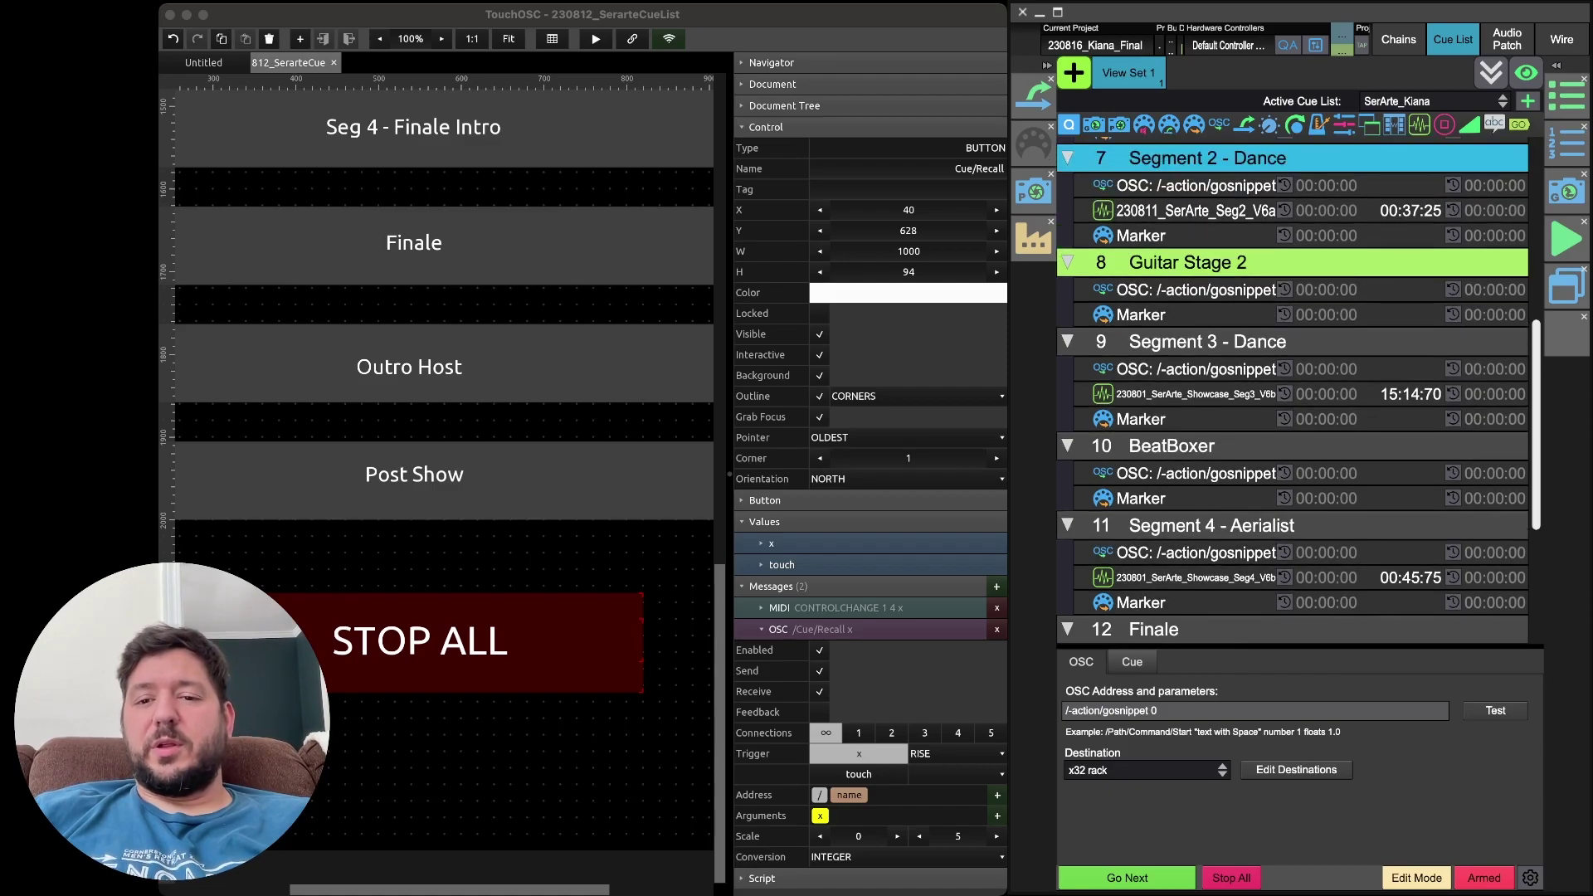
scroll(1292, 390, down, 2)
scroll(1292, 390, down, 2)
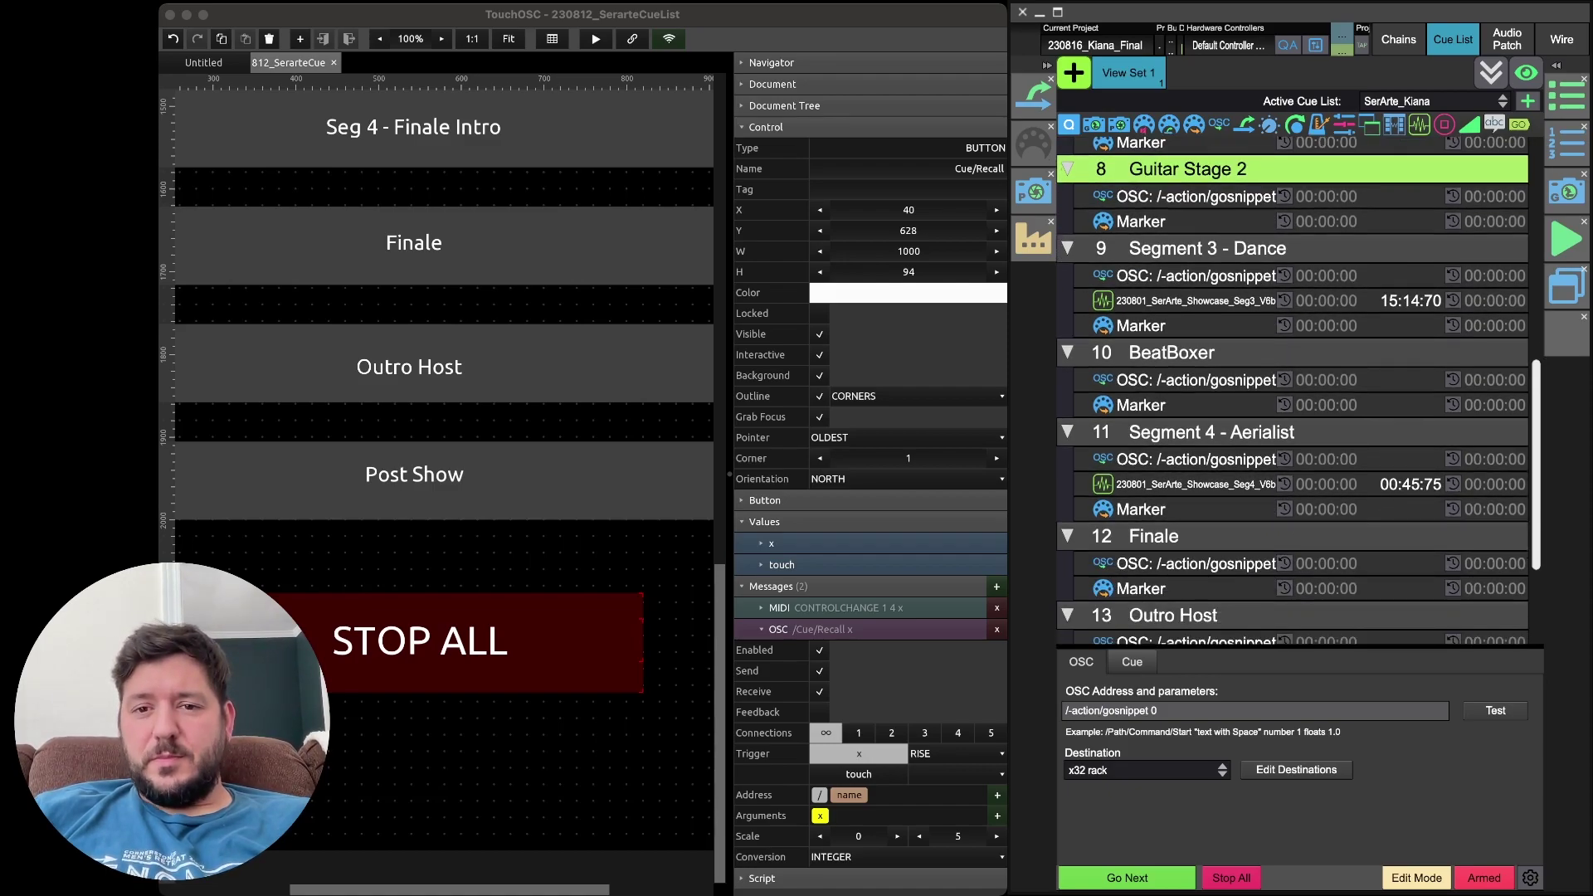
scroll(1292, 390, down, 2)
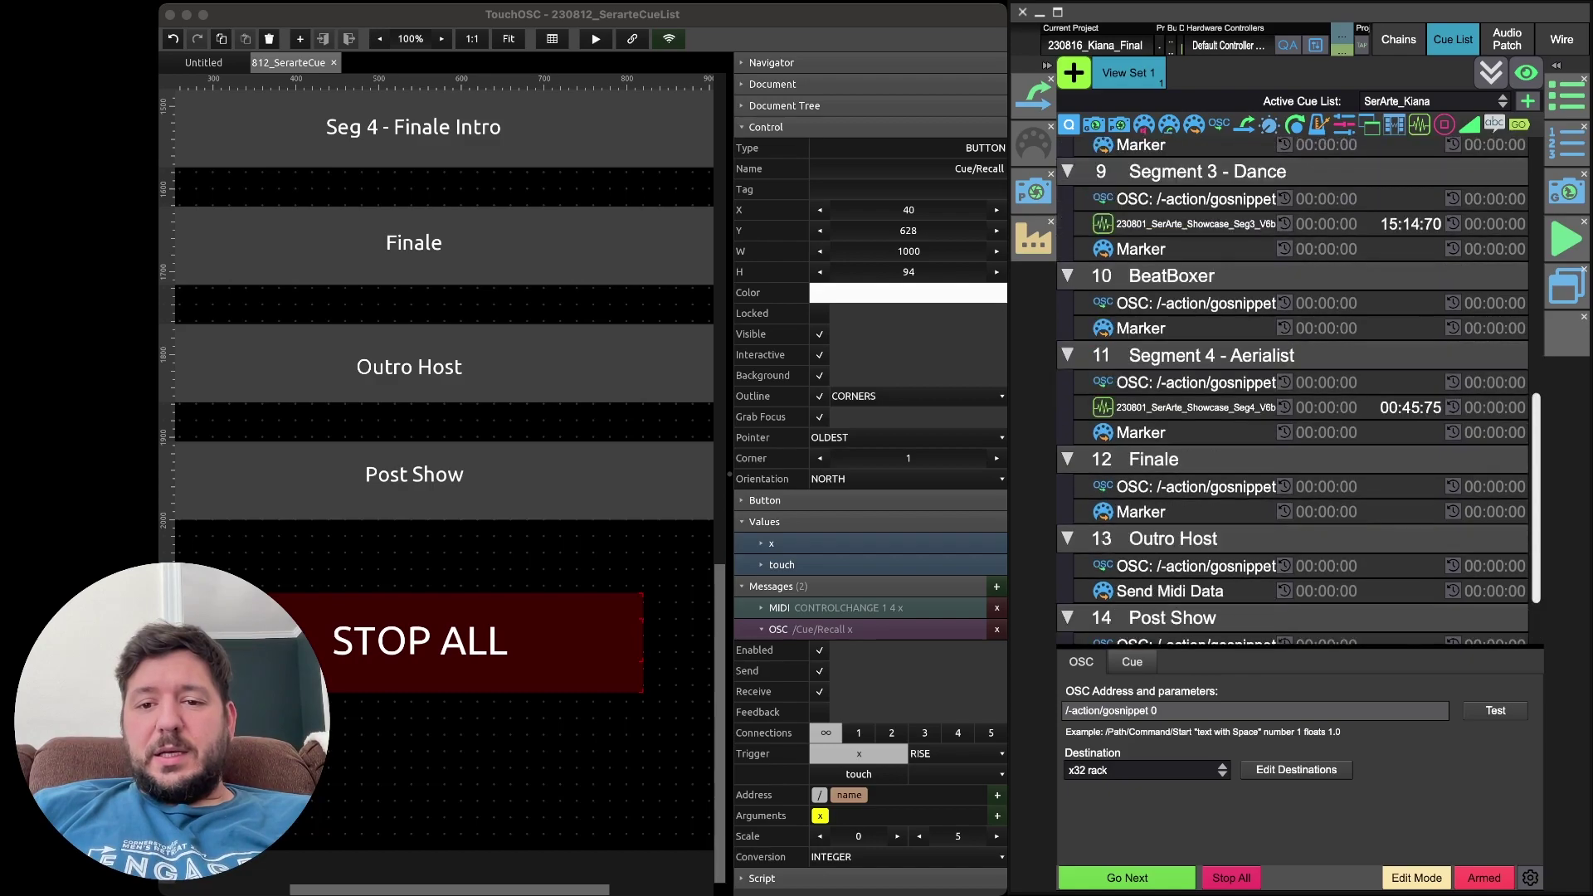
scroll(1292, 390, up, 15)
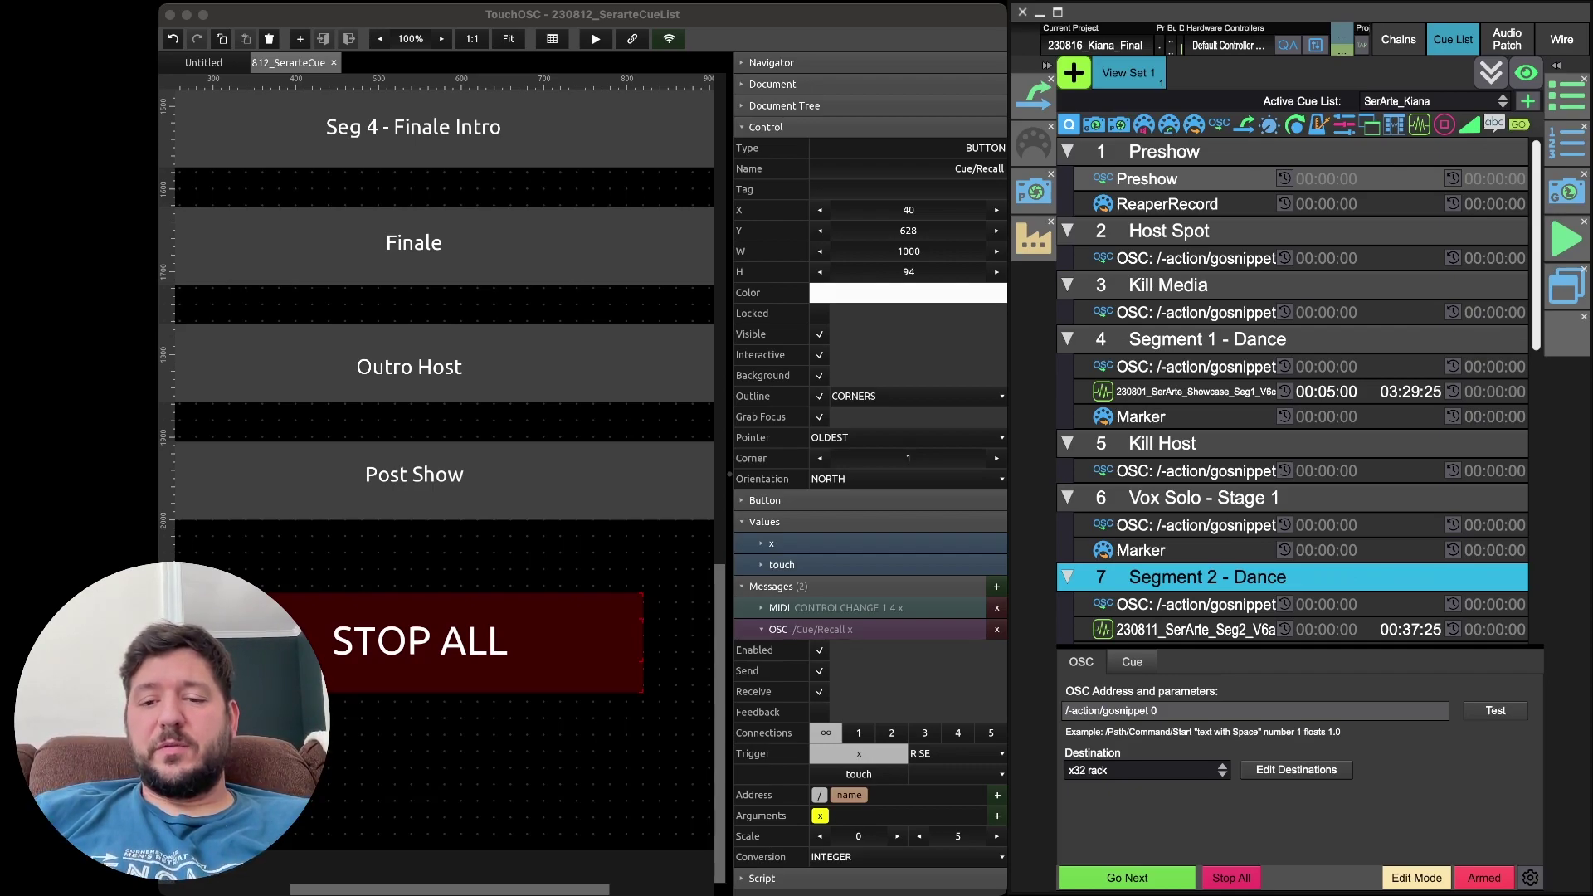
Step: Select cue 1, Preshow, and examine its trigger settings
click(1157, 711)
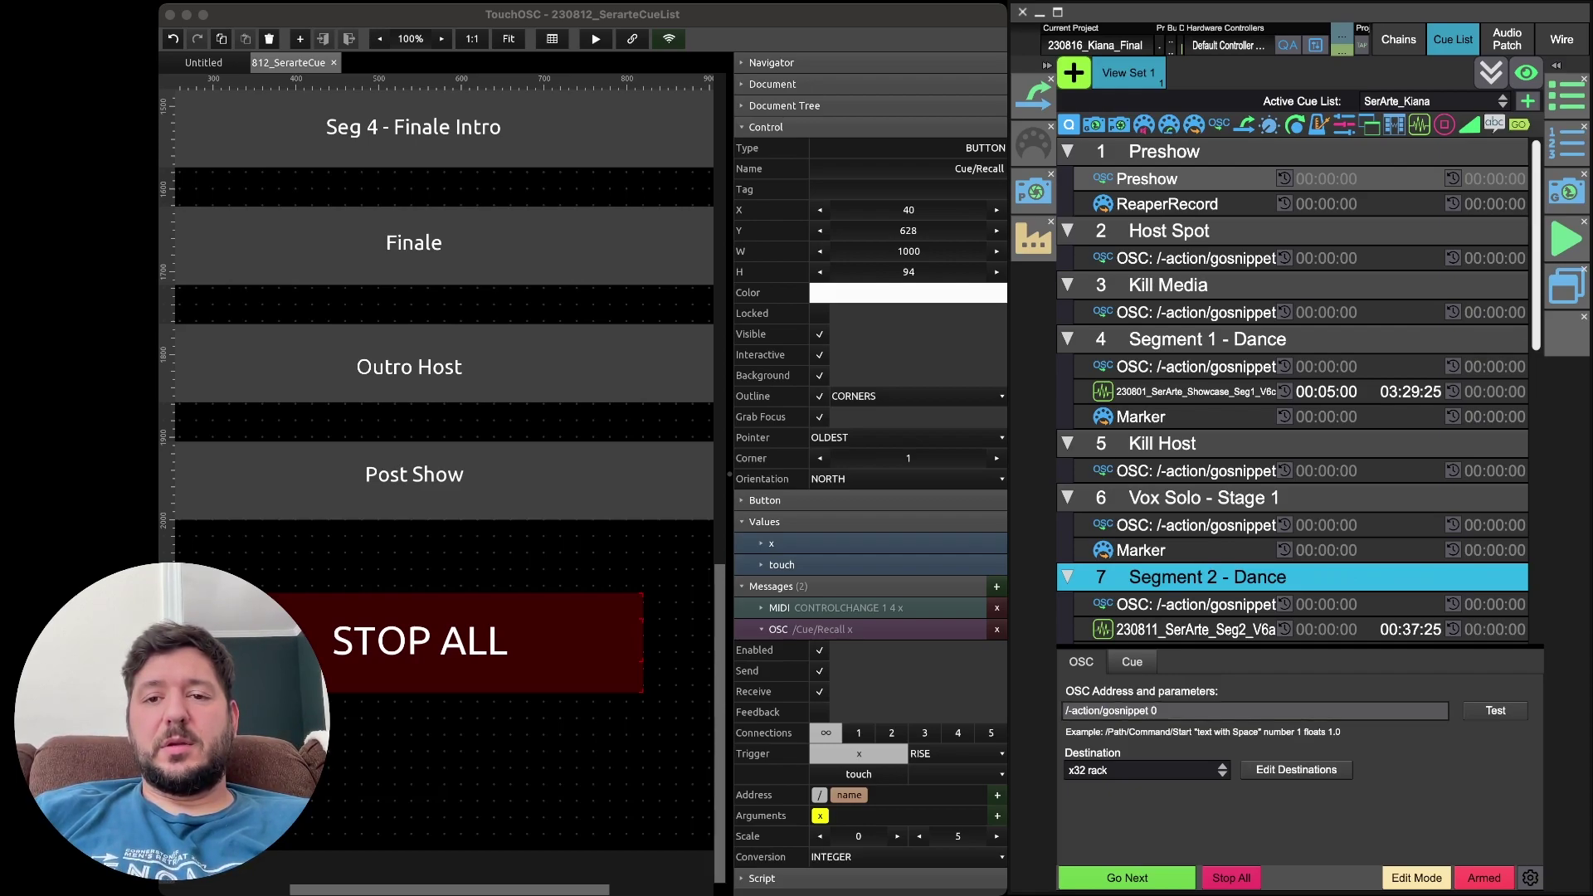
click(1163, 151)
click(1132, 662)
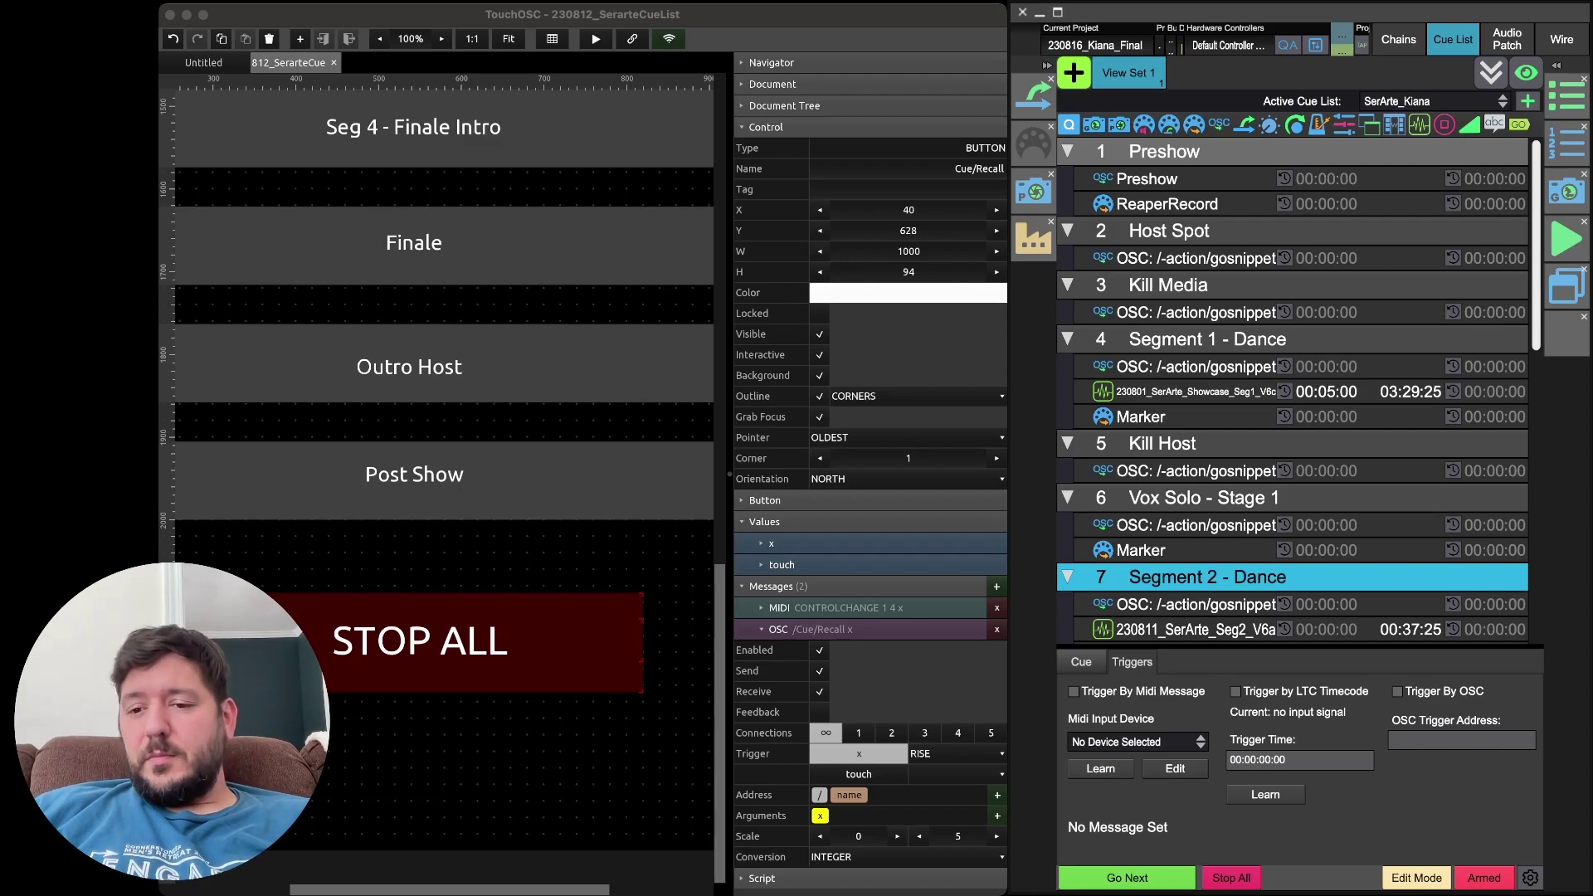
Step: Try enabling Trigger By OSC for the Preshow cue and turn the option off again
click(1398, 691)
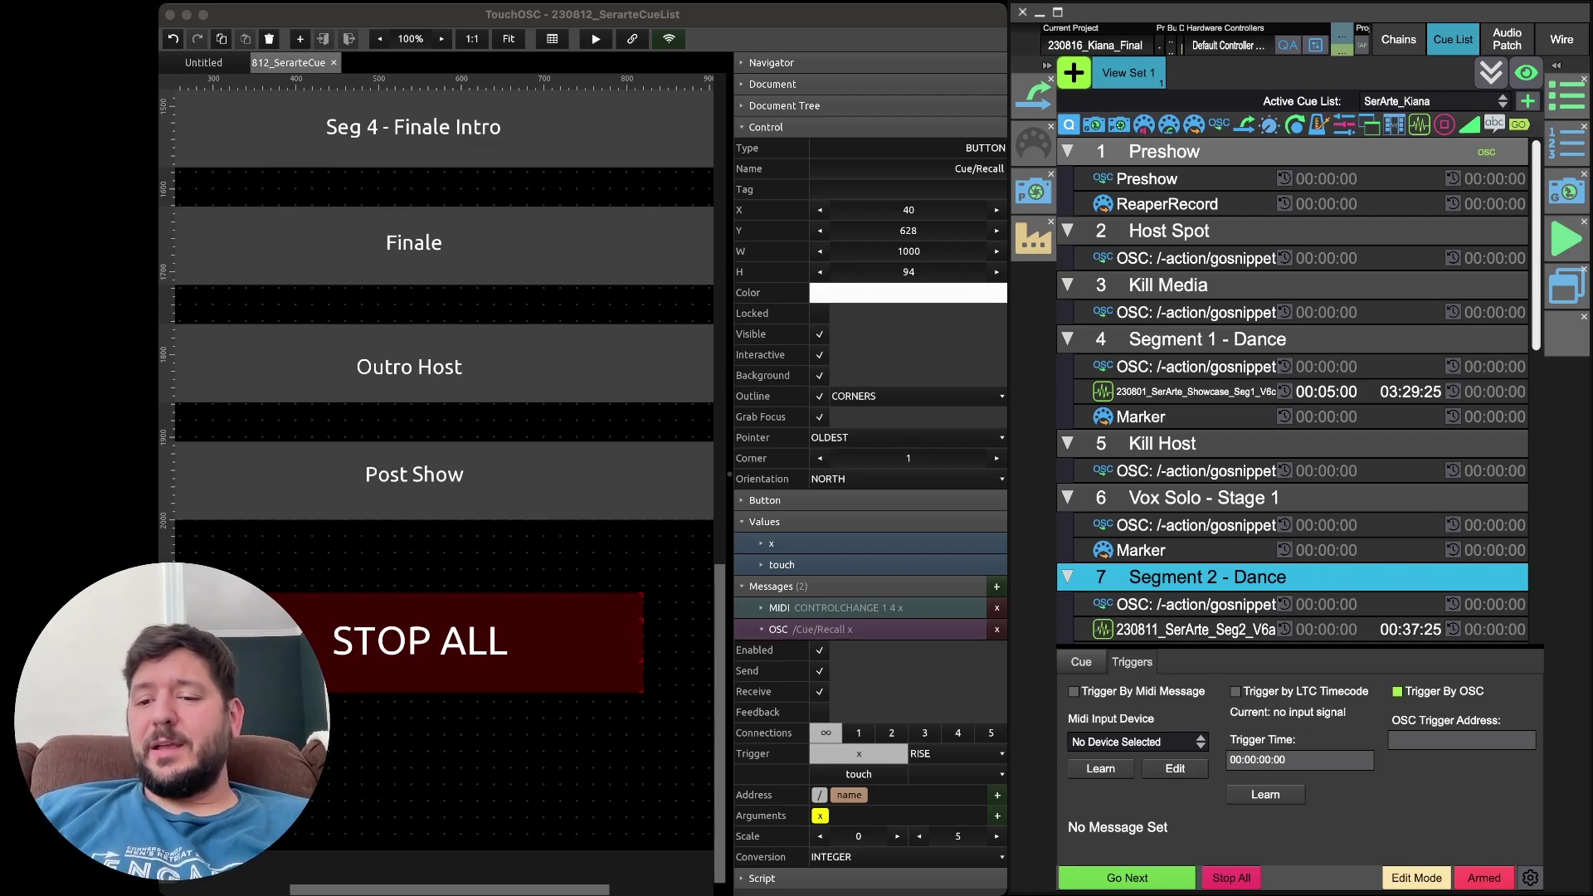
click(1461, 739)
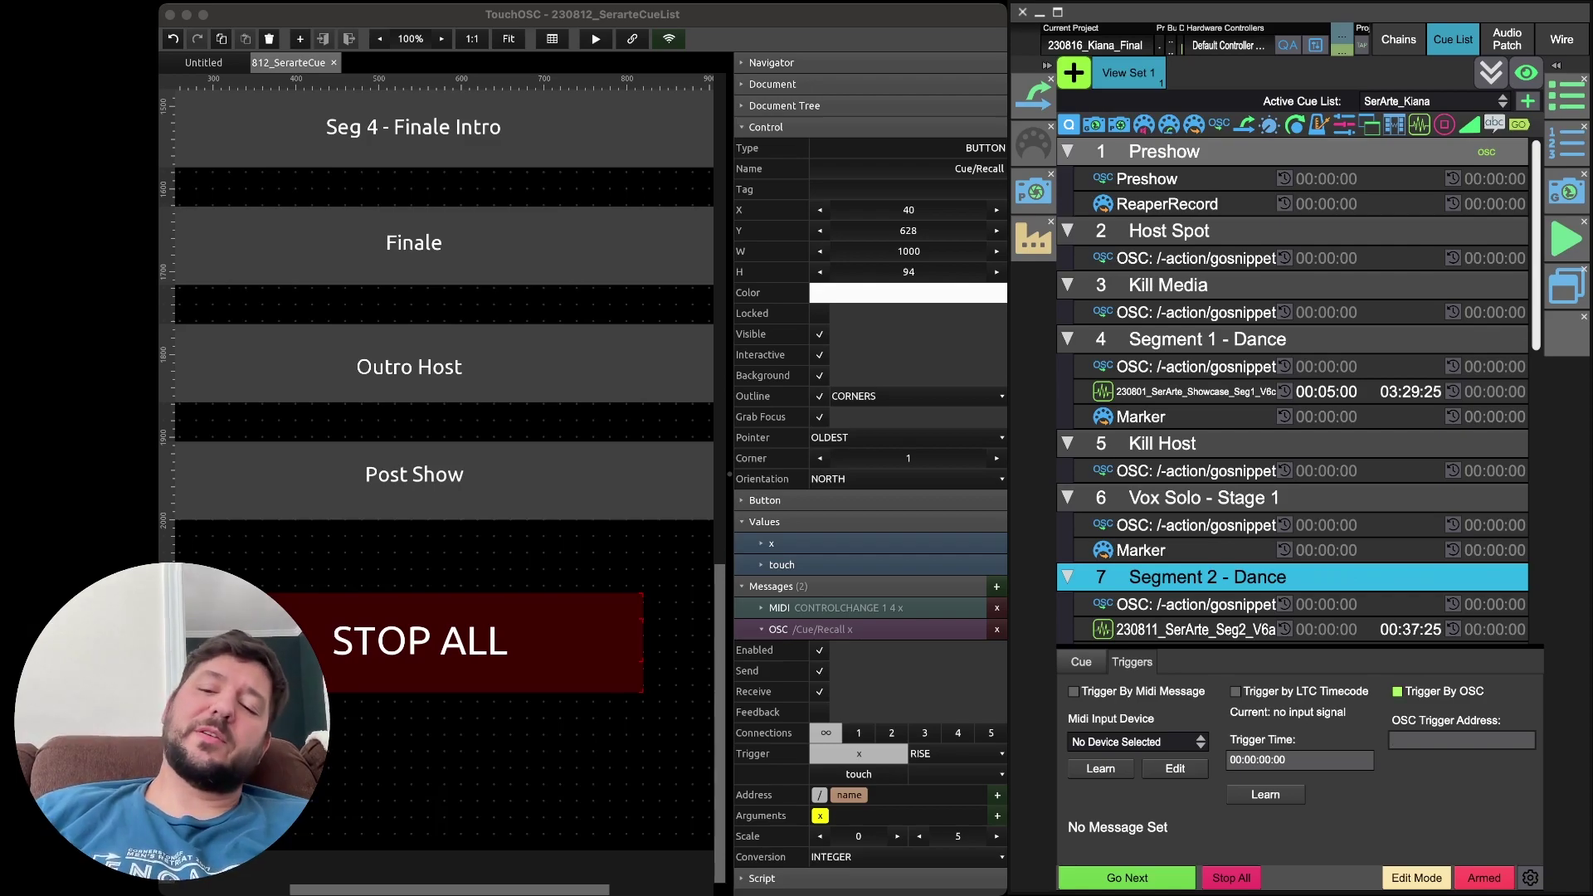
click(1397, 691)
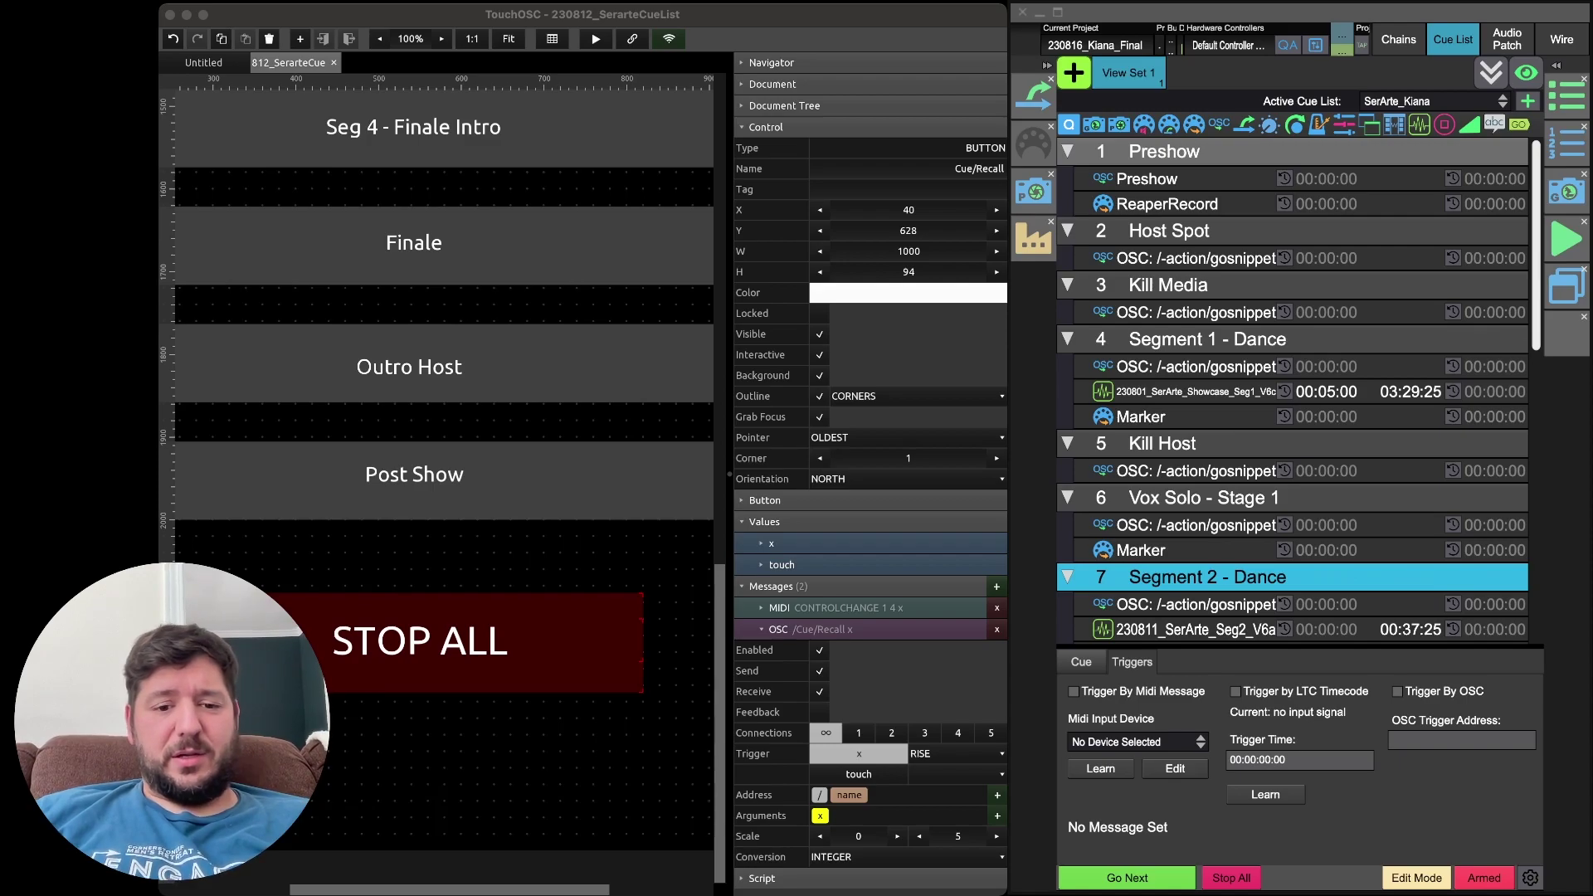
Step: Switch to the Opera browser and review the audiostrom OSC Controll article's setup notes and list of OSC commands
click(534, 744)
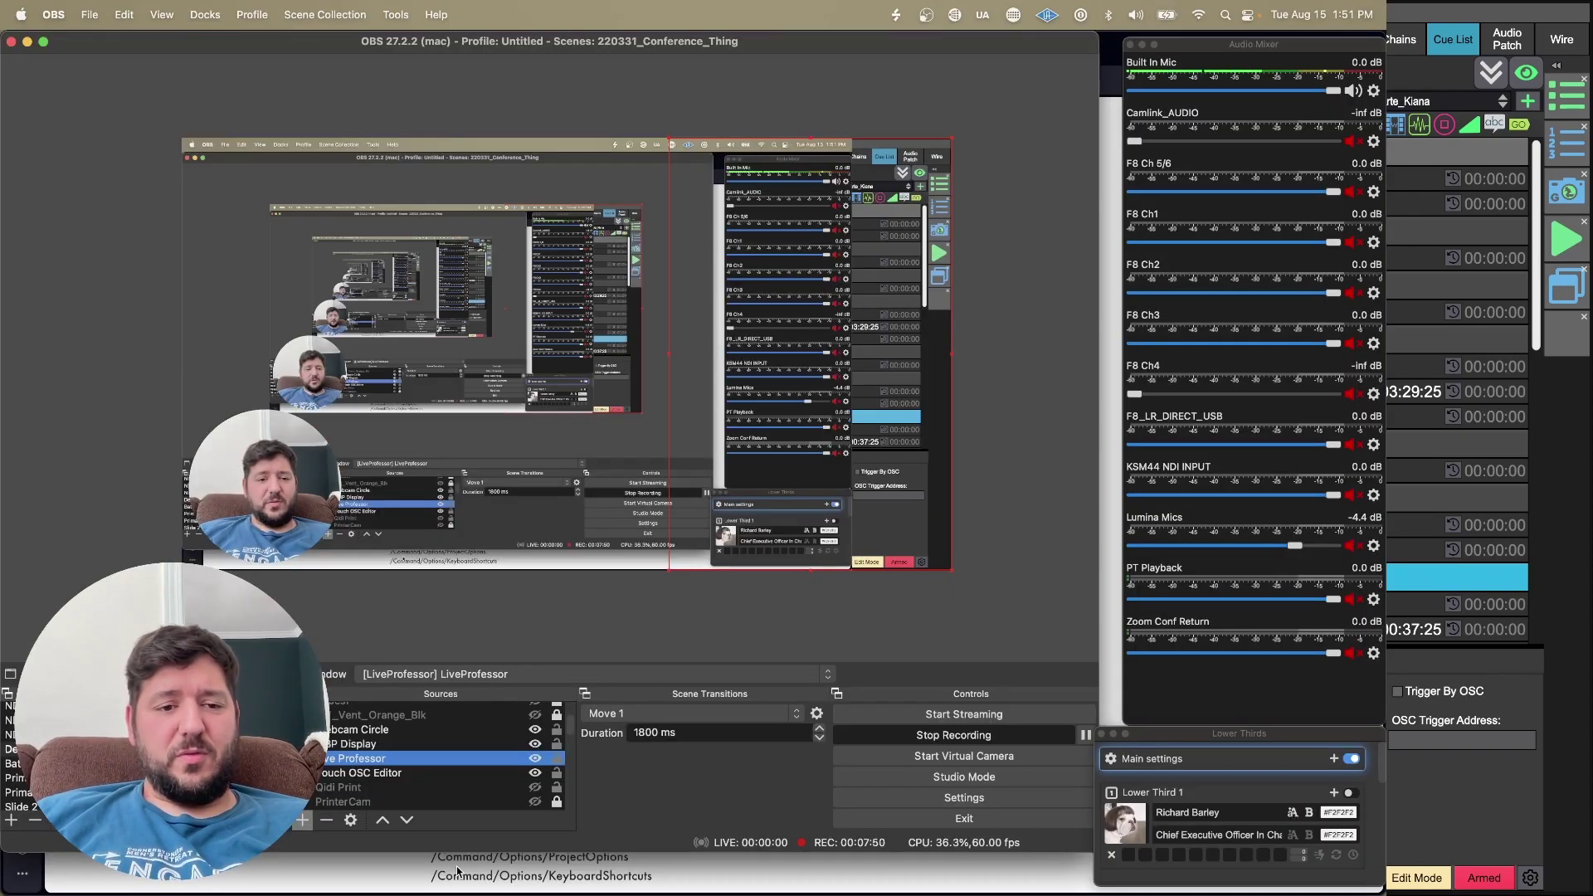
key(super+Tab)
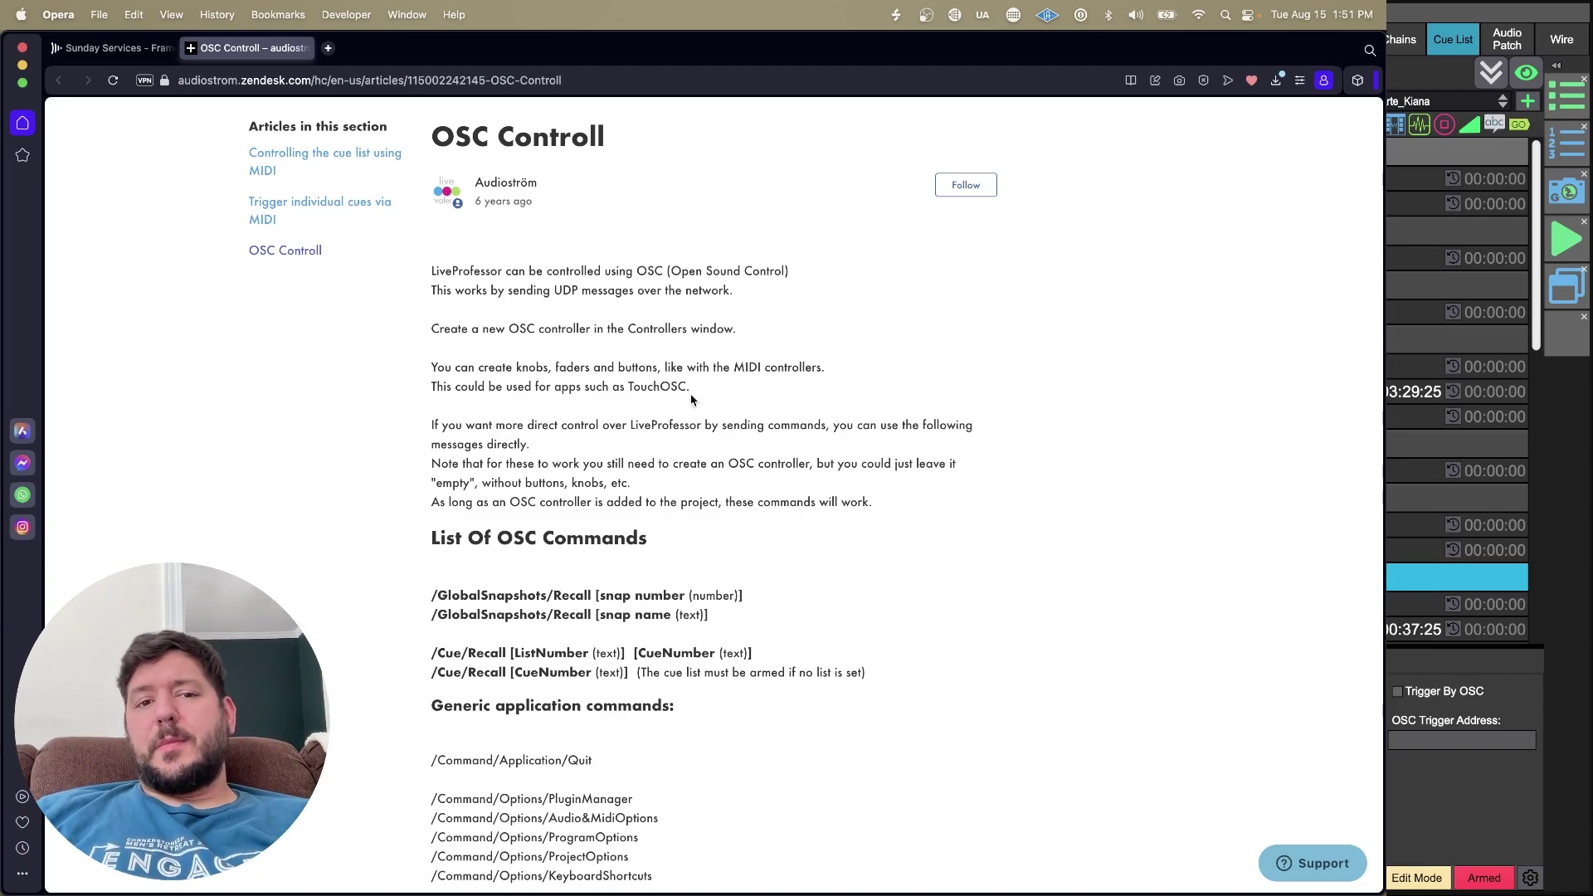
scroll(693, 401, up, 3)
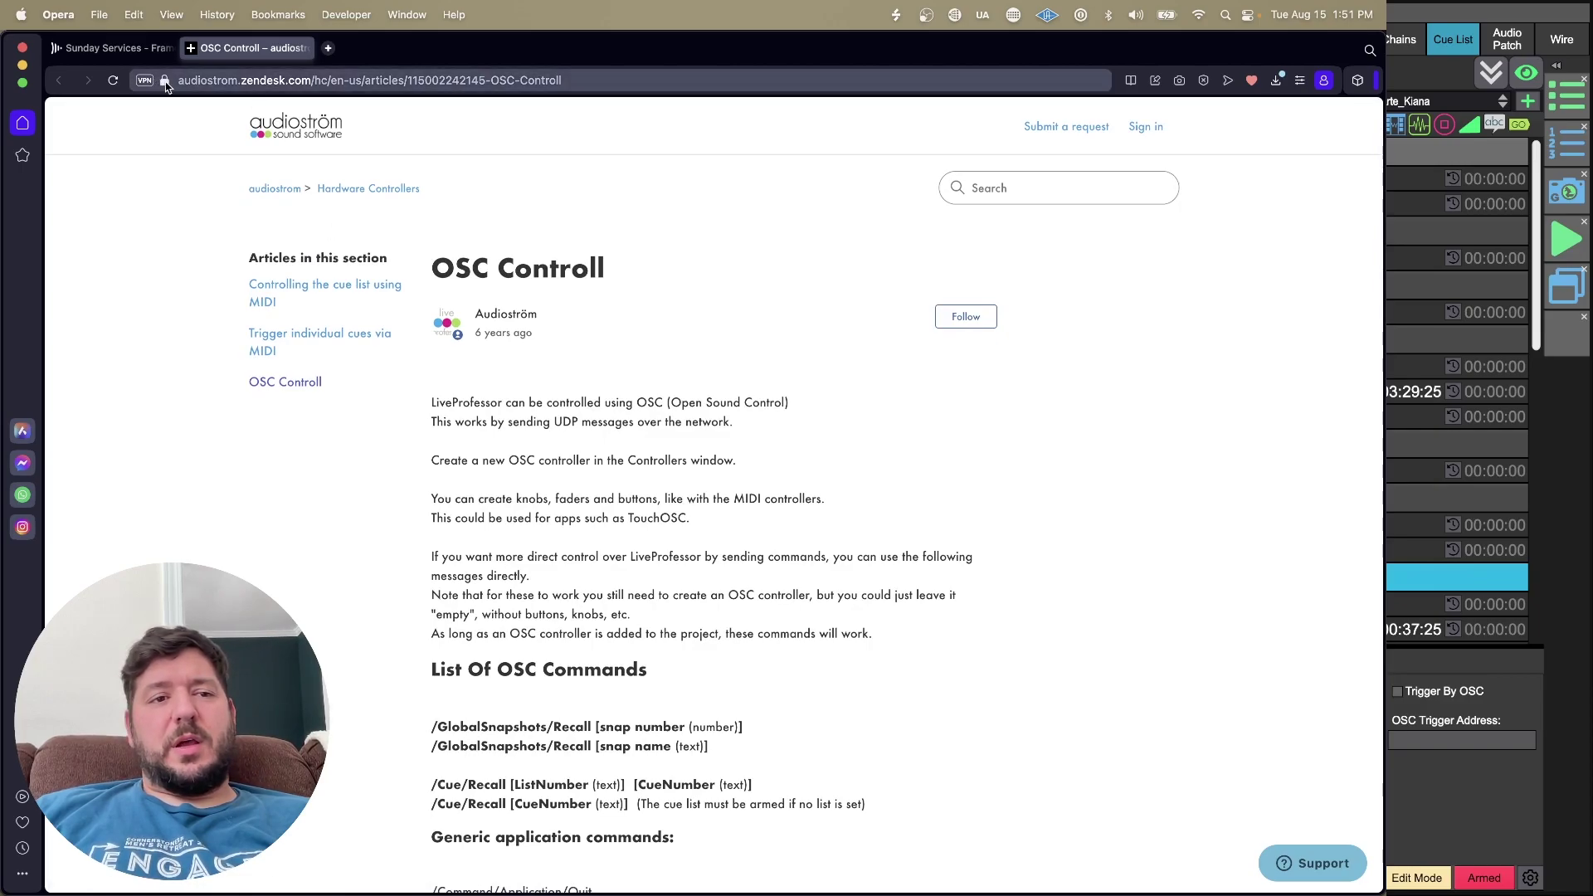
scroll(693, 522, down, 15)
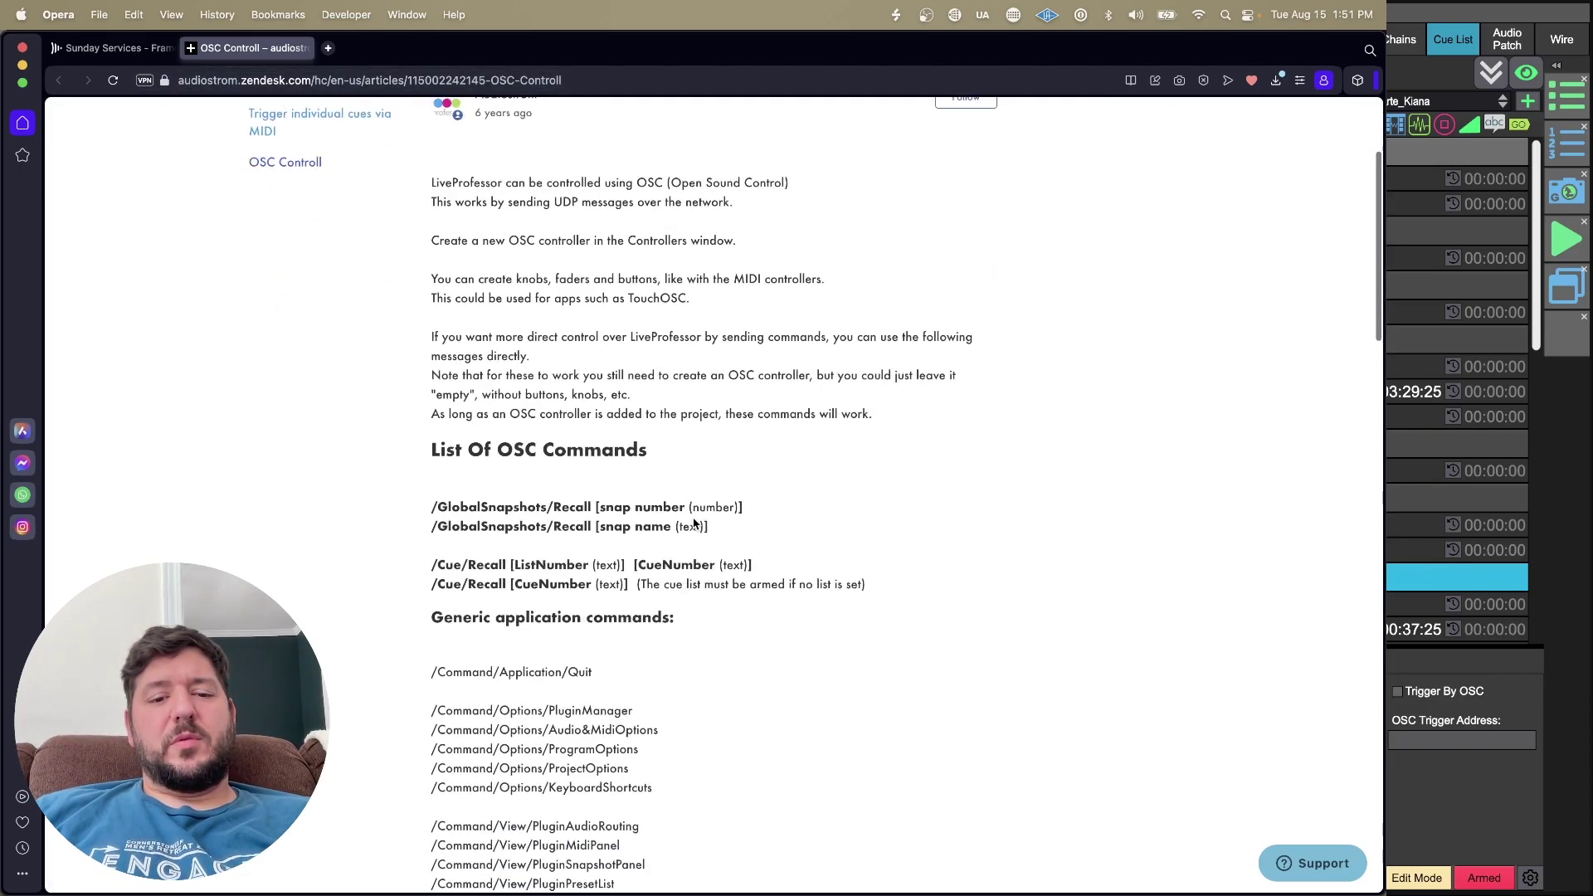
scroll(694, 523, down, 5)
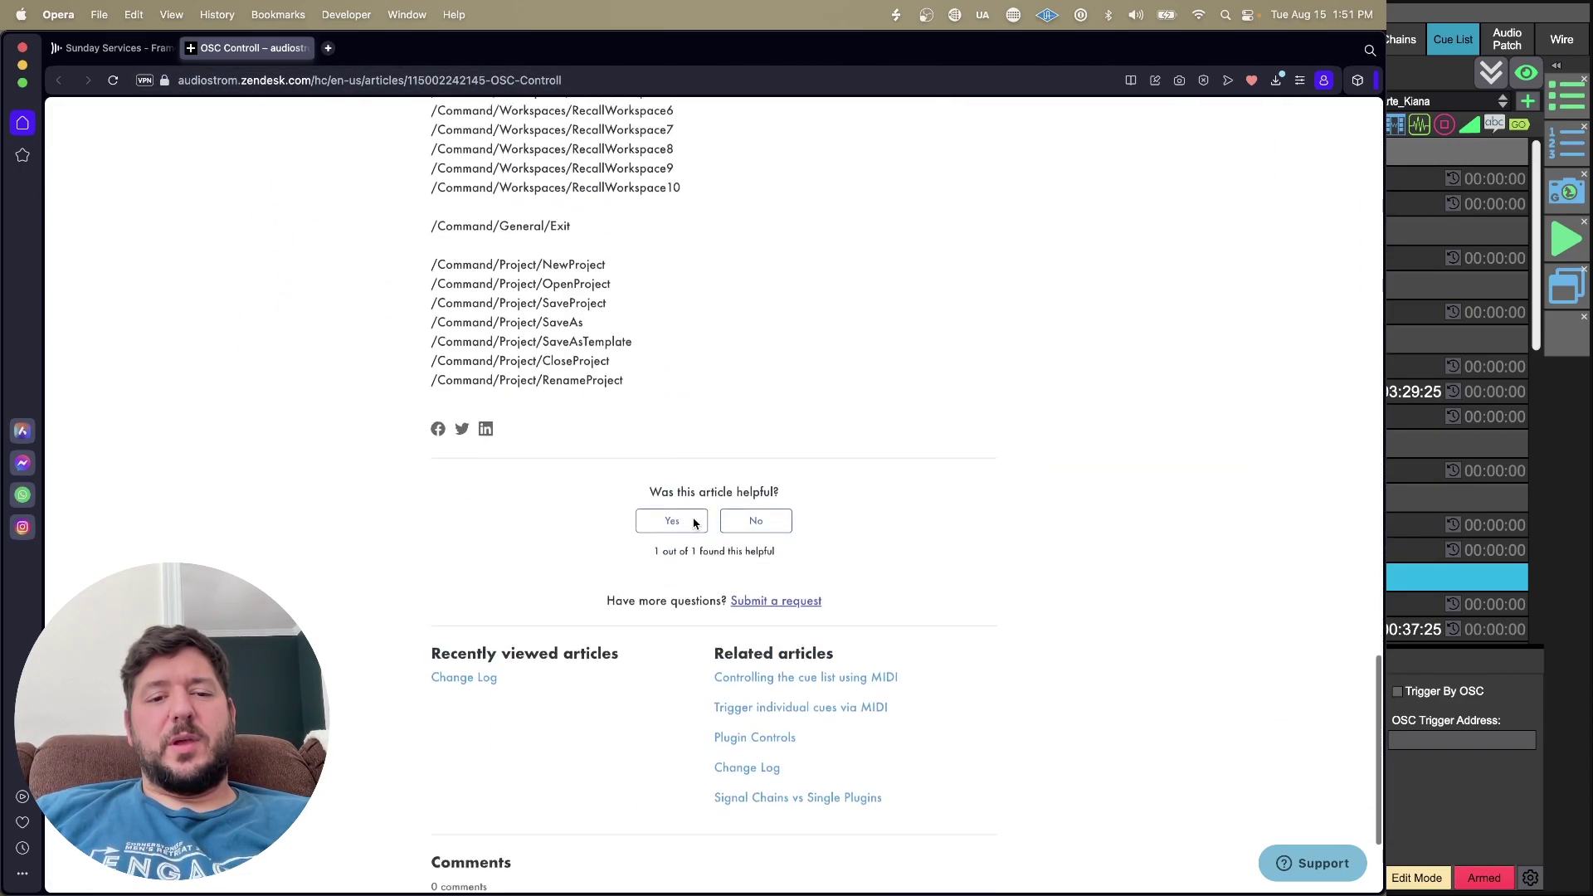
scroll(693, 521, up, 10)
scroll(694, 519, up, 10)
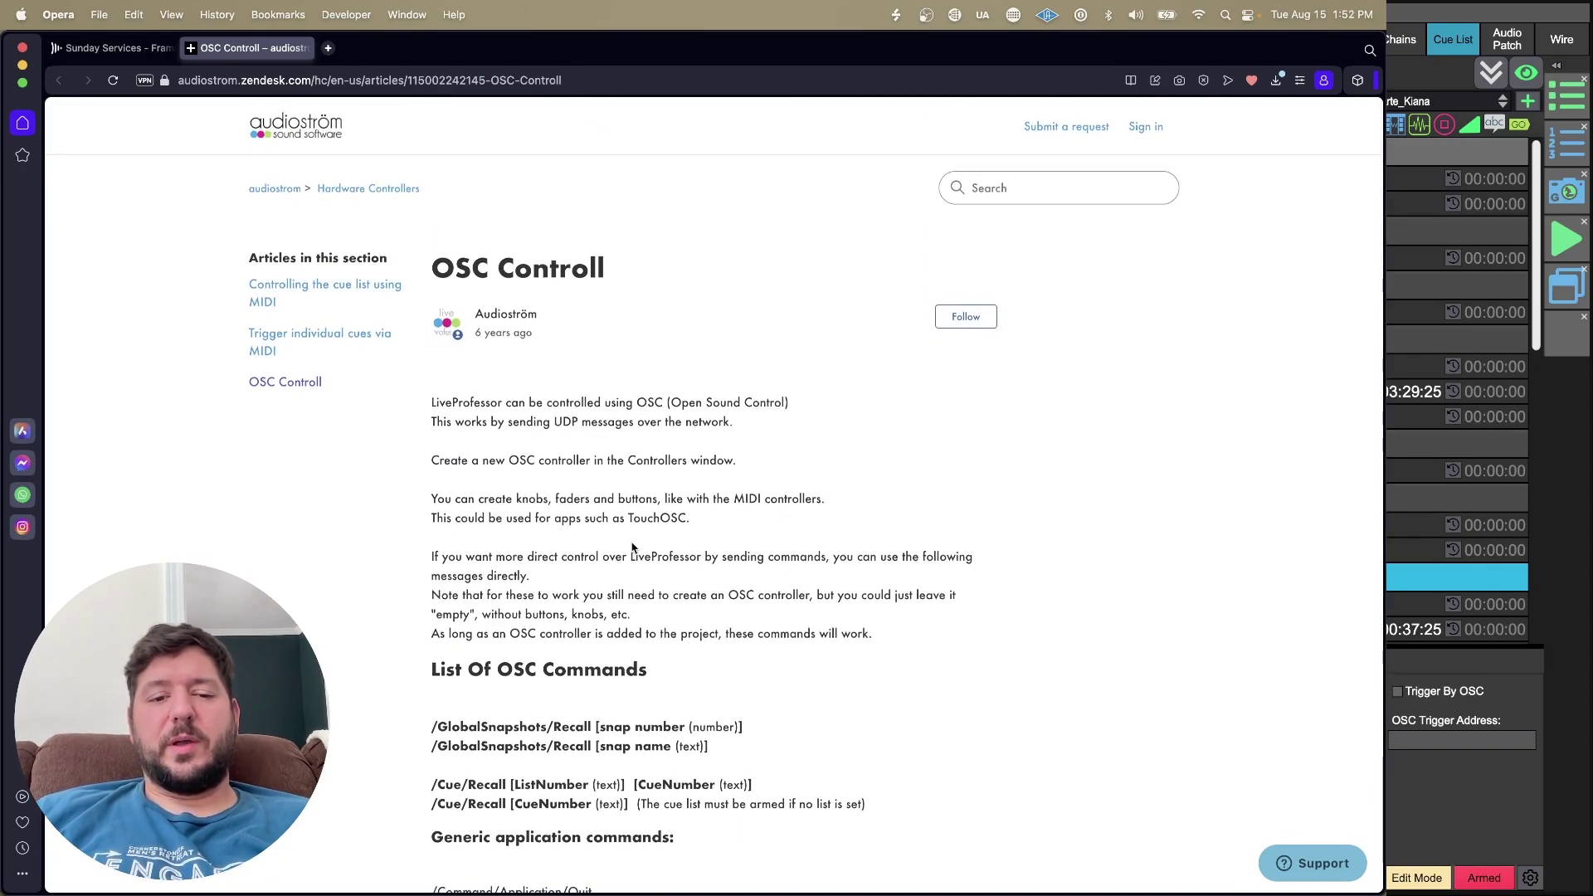
scroll(635, 548, down, 5)
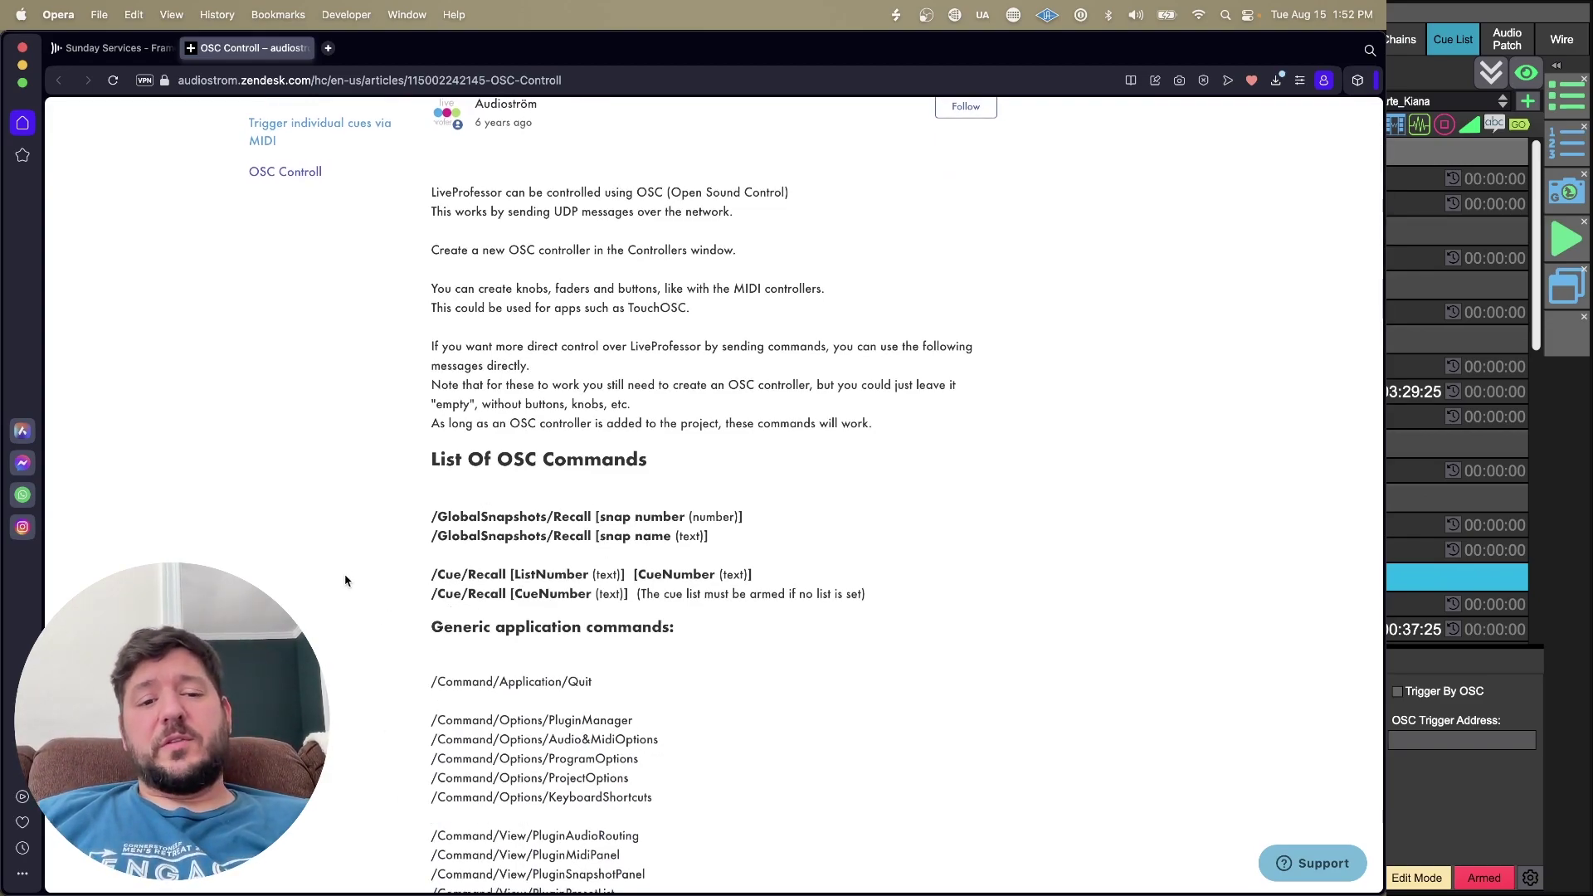
Step: Examine the two /Cue/Recall commands and highlight the version that takes only a cue number
drag(345, 580, 804, 575)
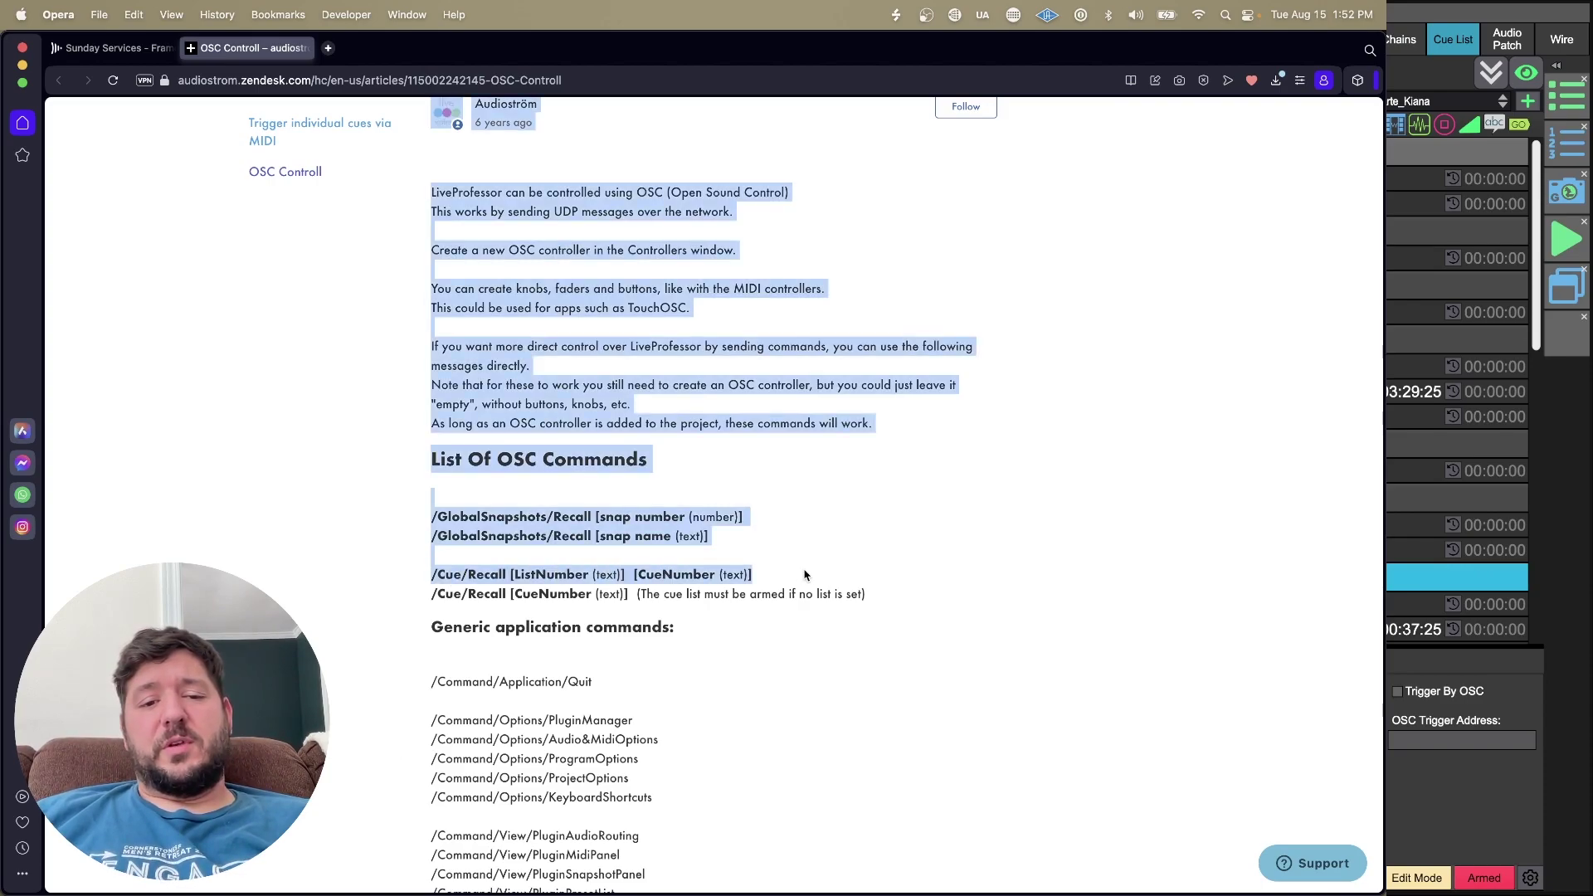
click(414, 612)
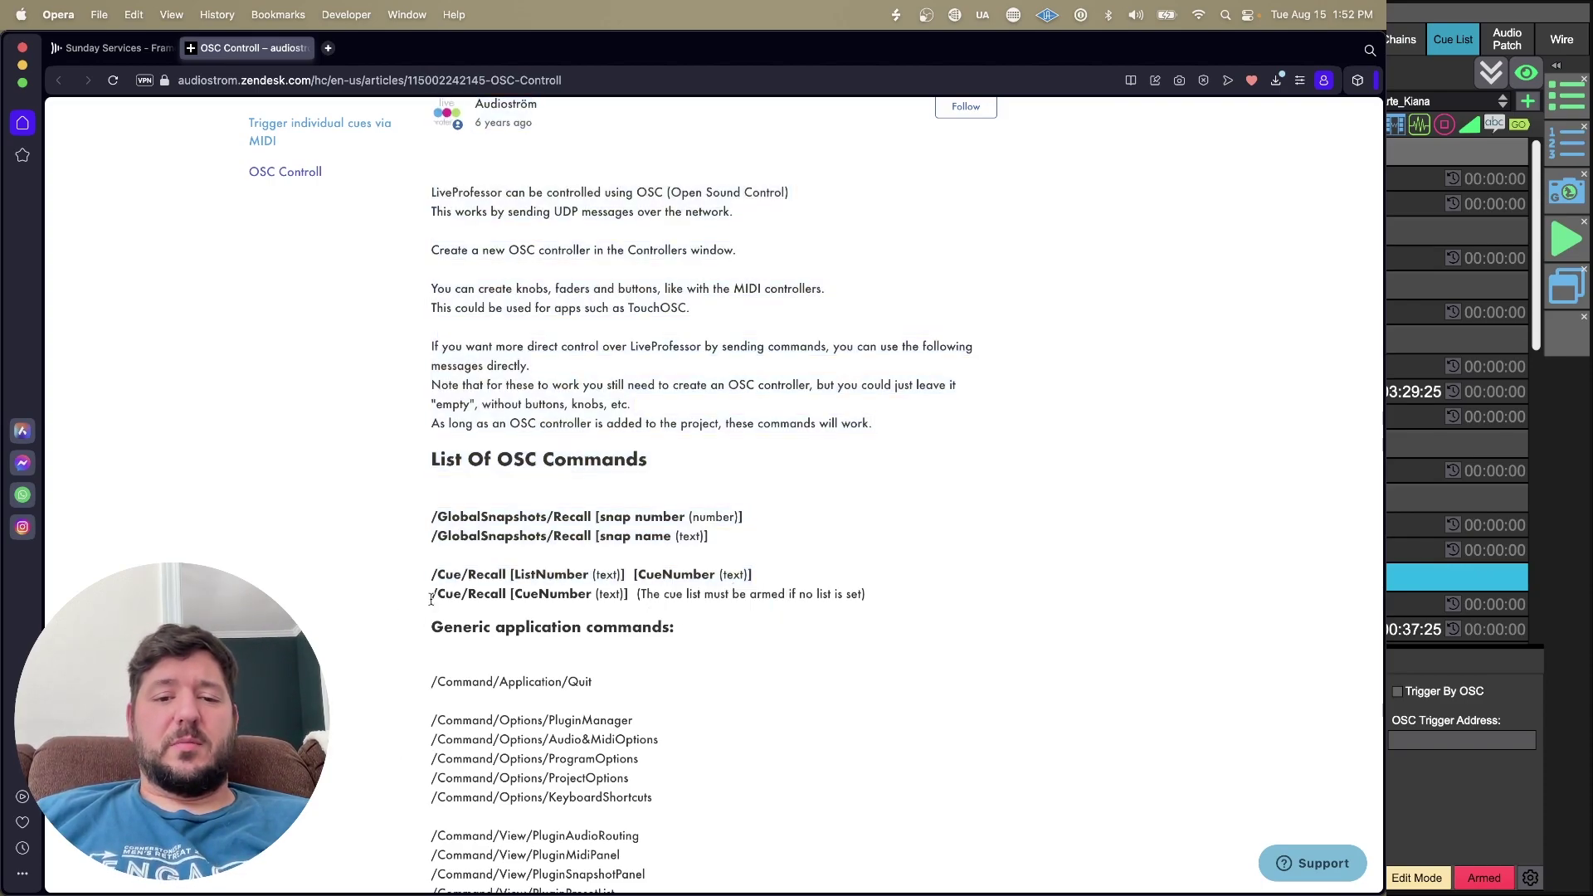
drag(398, 603, 636, 597)
click(637, 598)
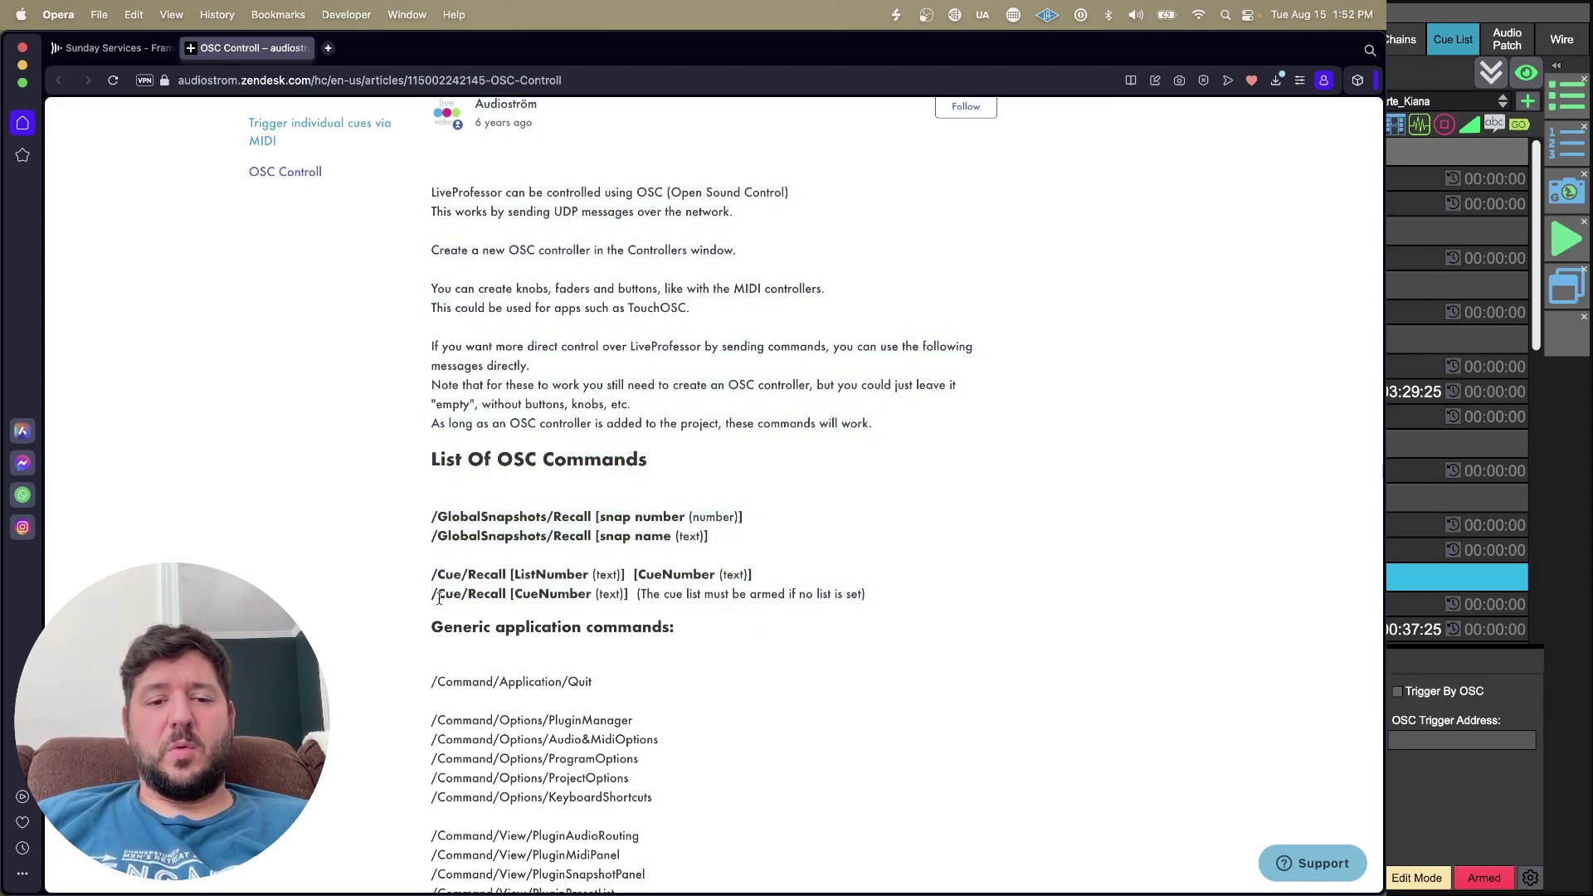
drag(431, 595, 628, 597)
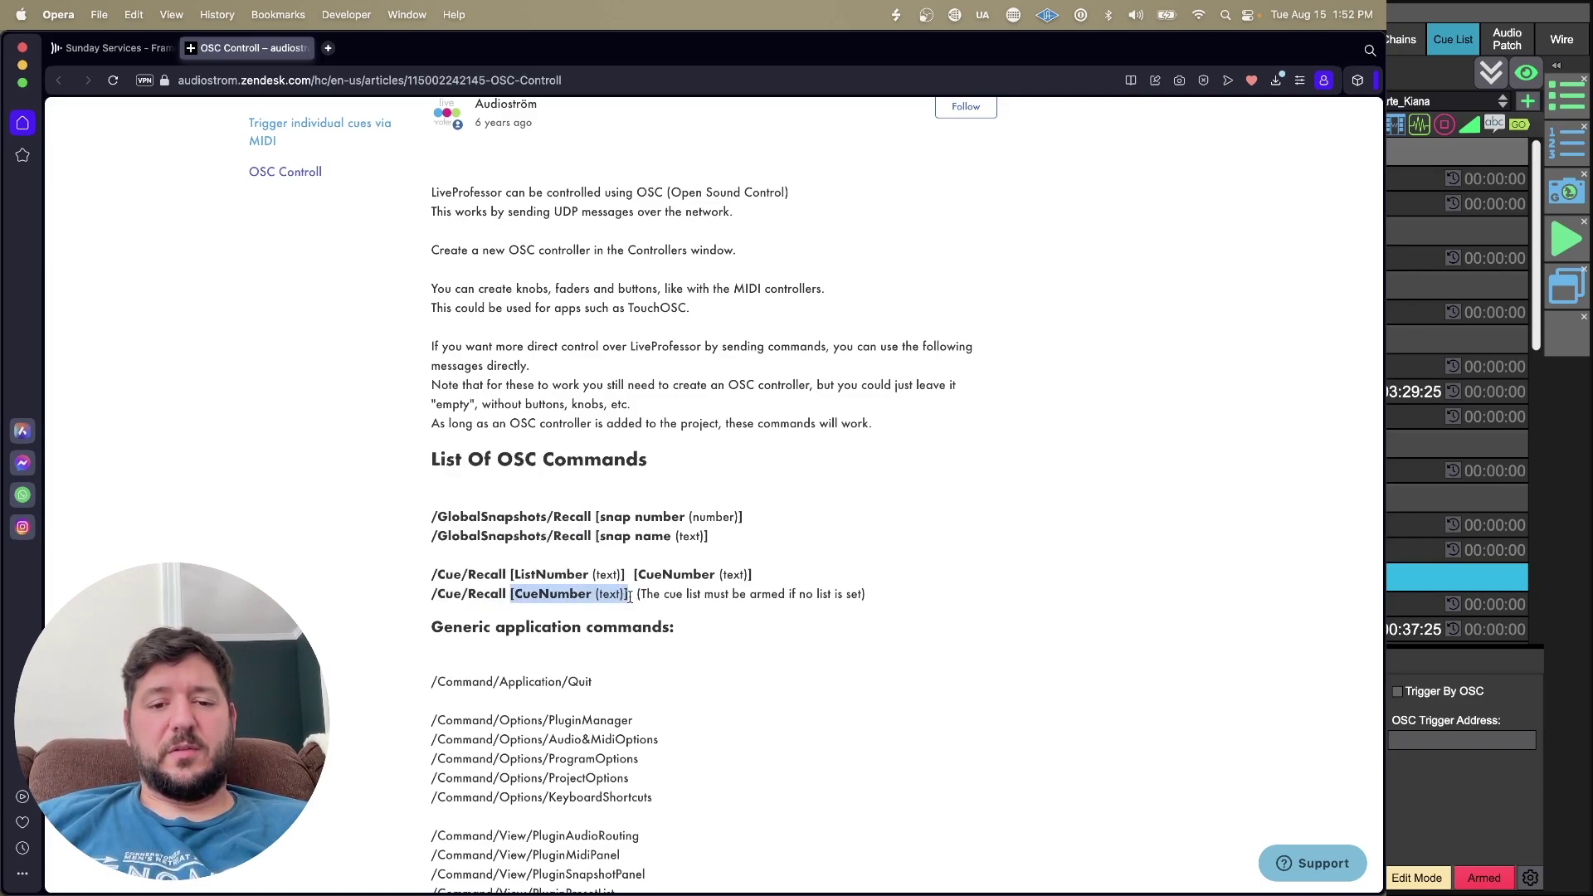
click(422, 576)
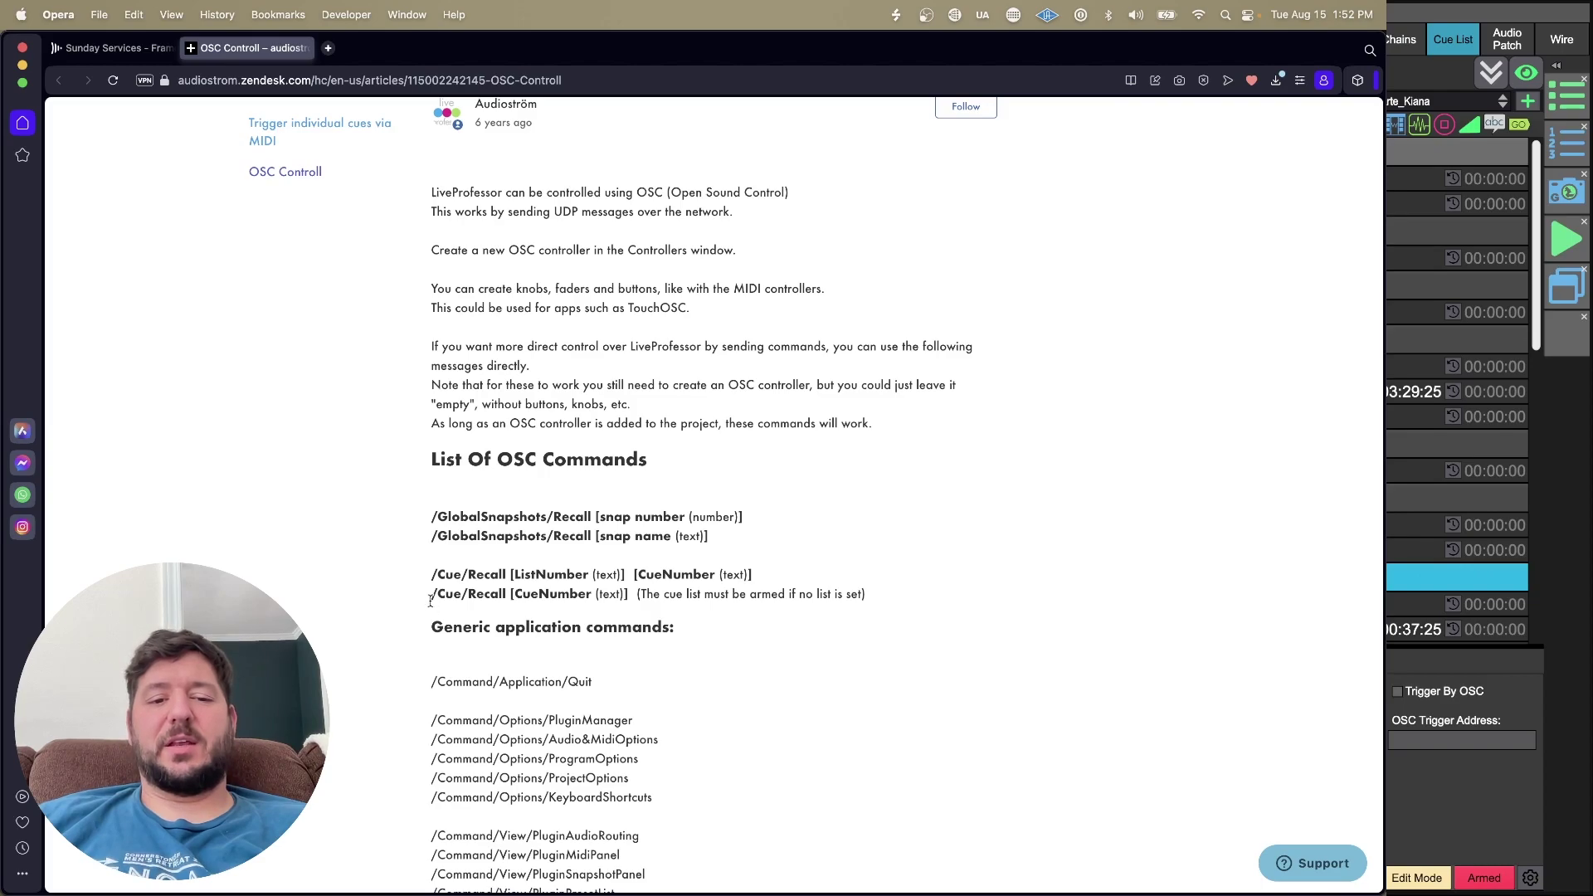
drag(636, 595, 415, 595)
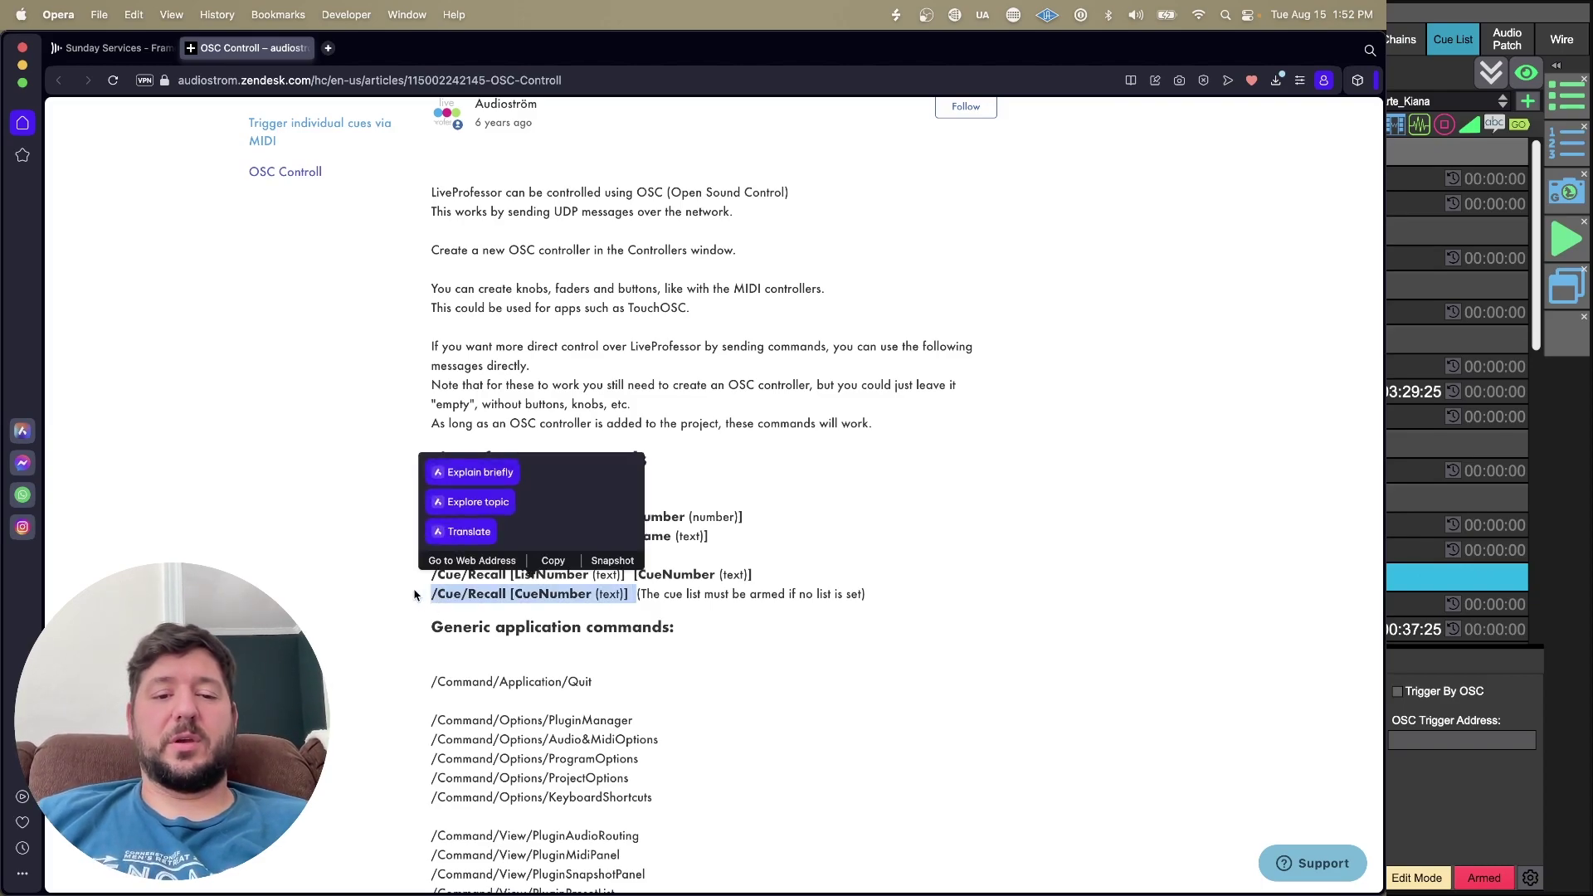
Step: Switch back from the browser article to the TouchOSC editor with the 230812_SerarteCueList layout
key(super+Tab)
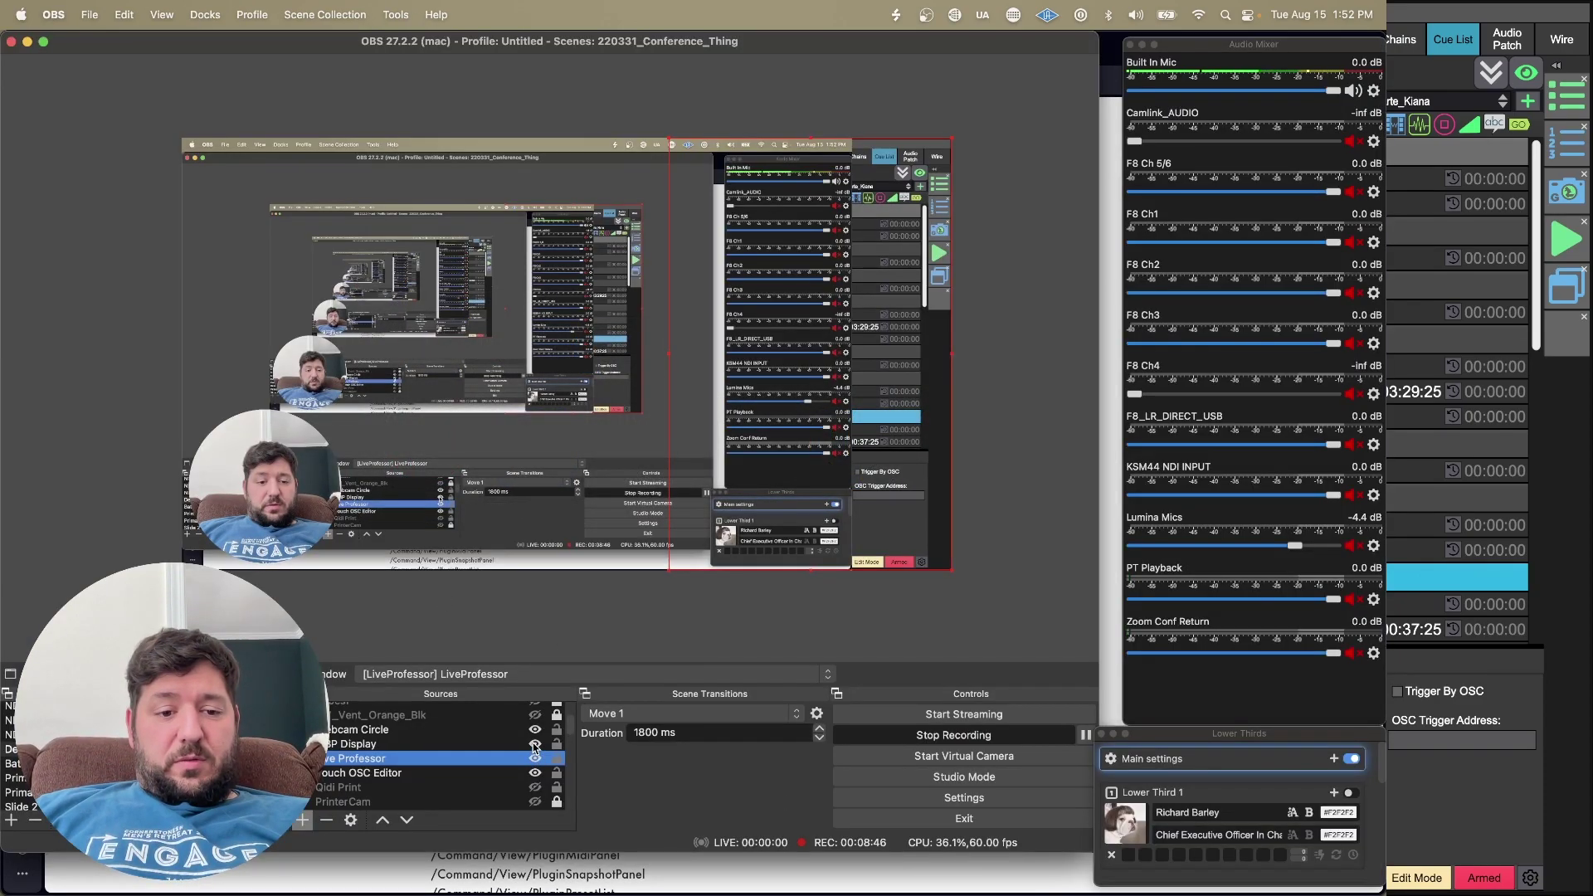
click(534, 744)
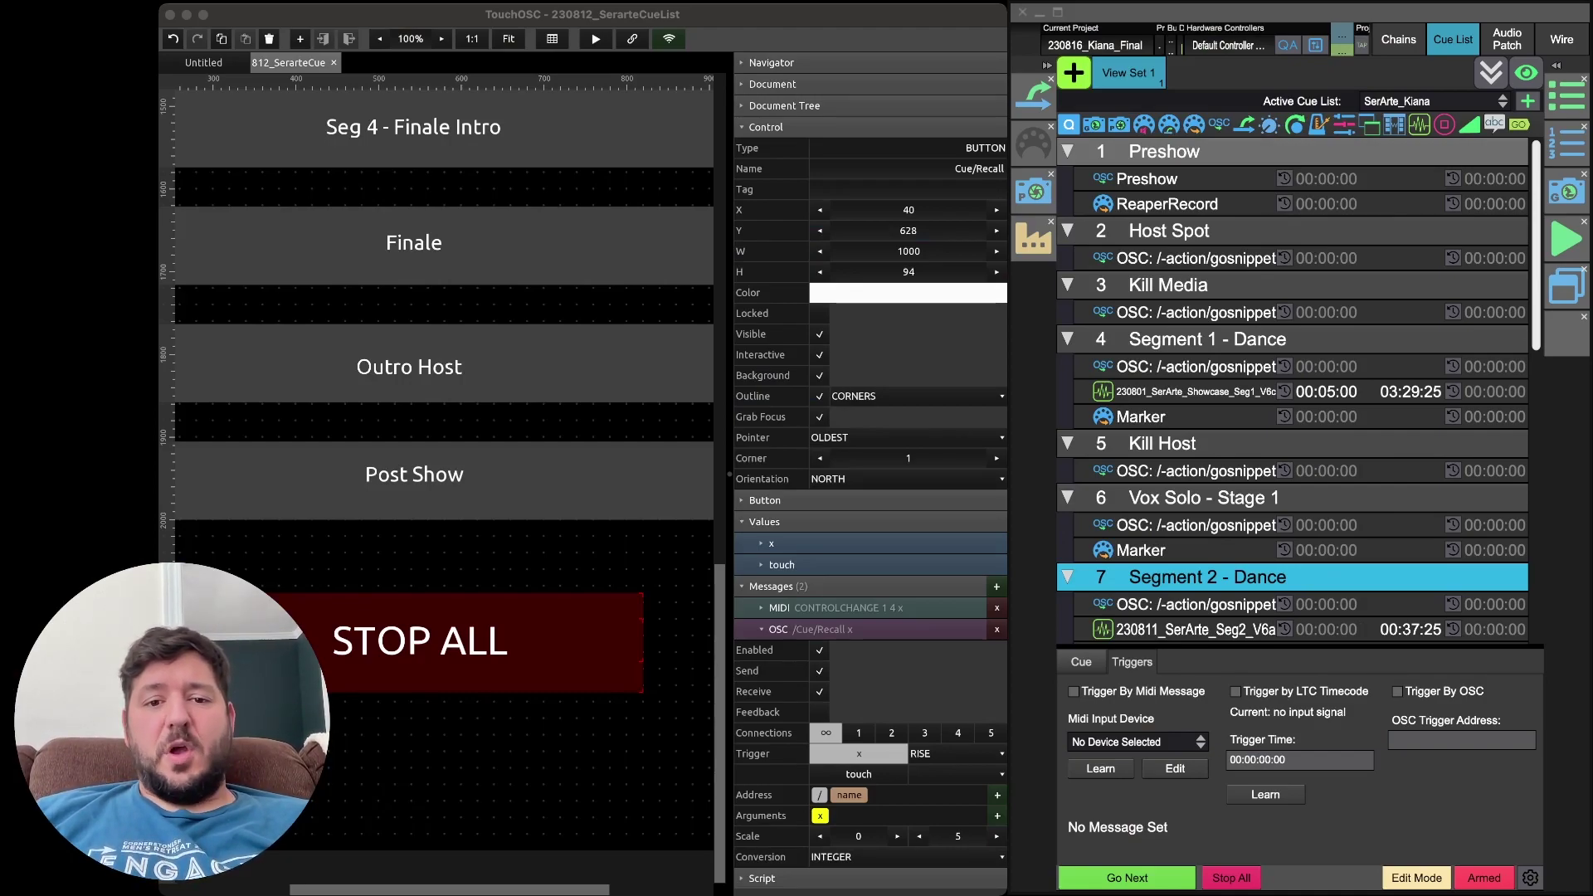
key(super+Tab)
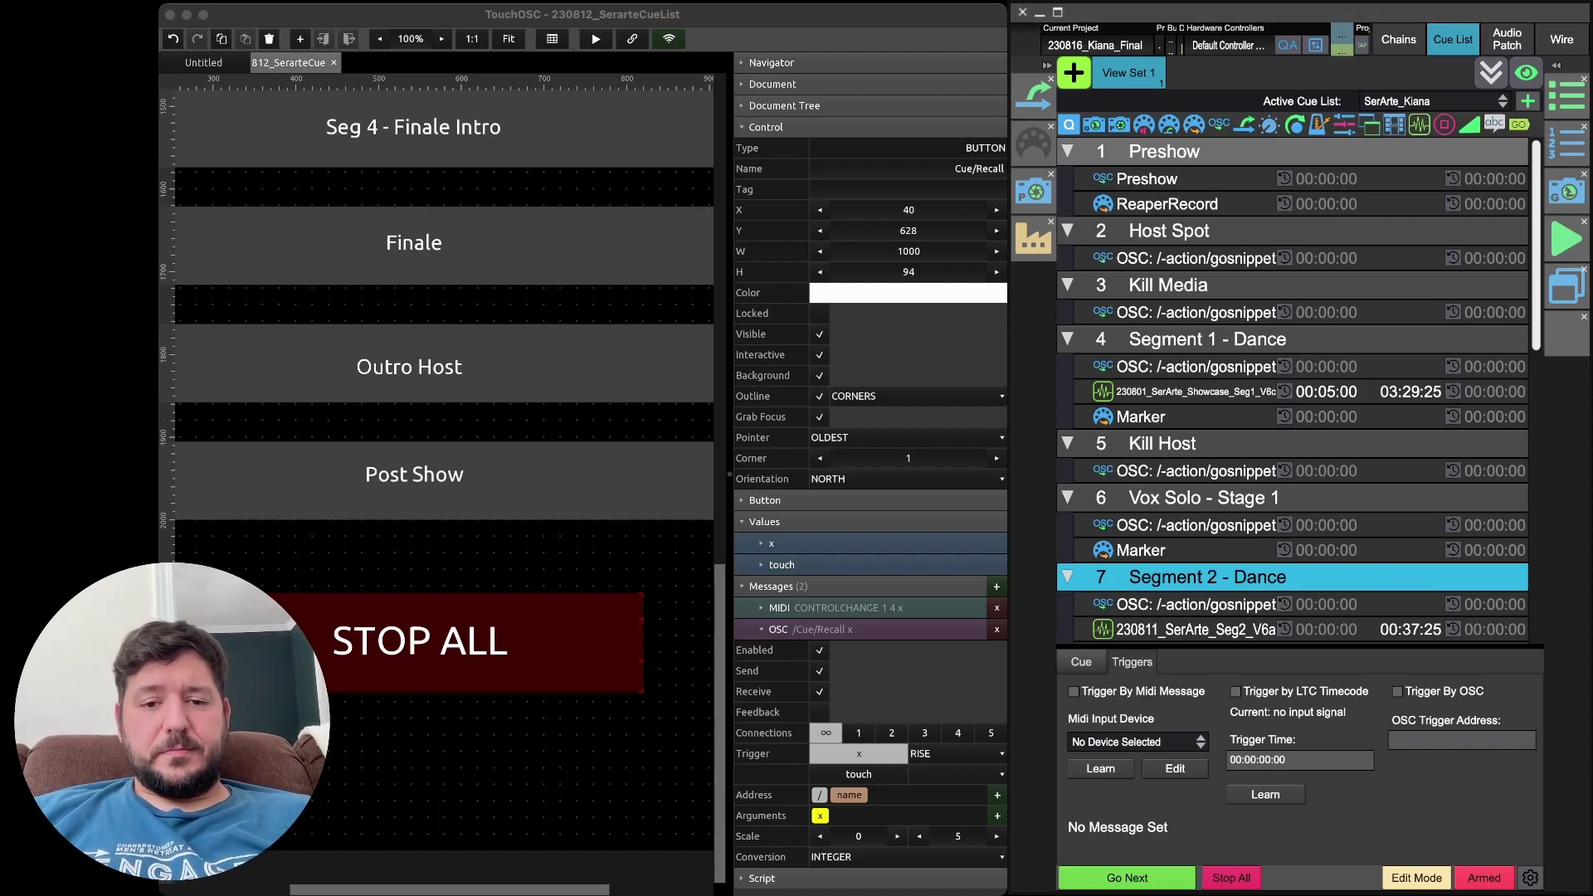
key(super+Tab)
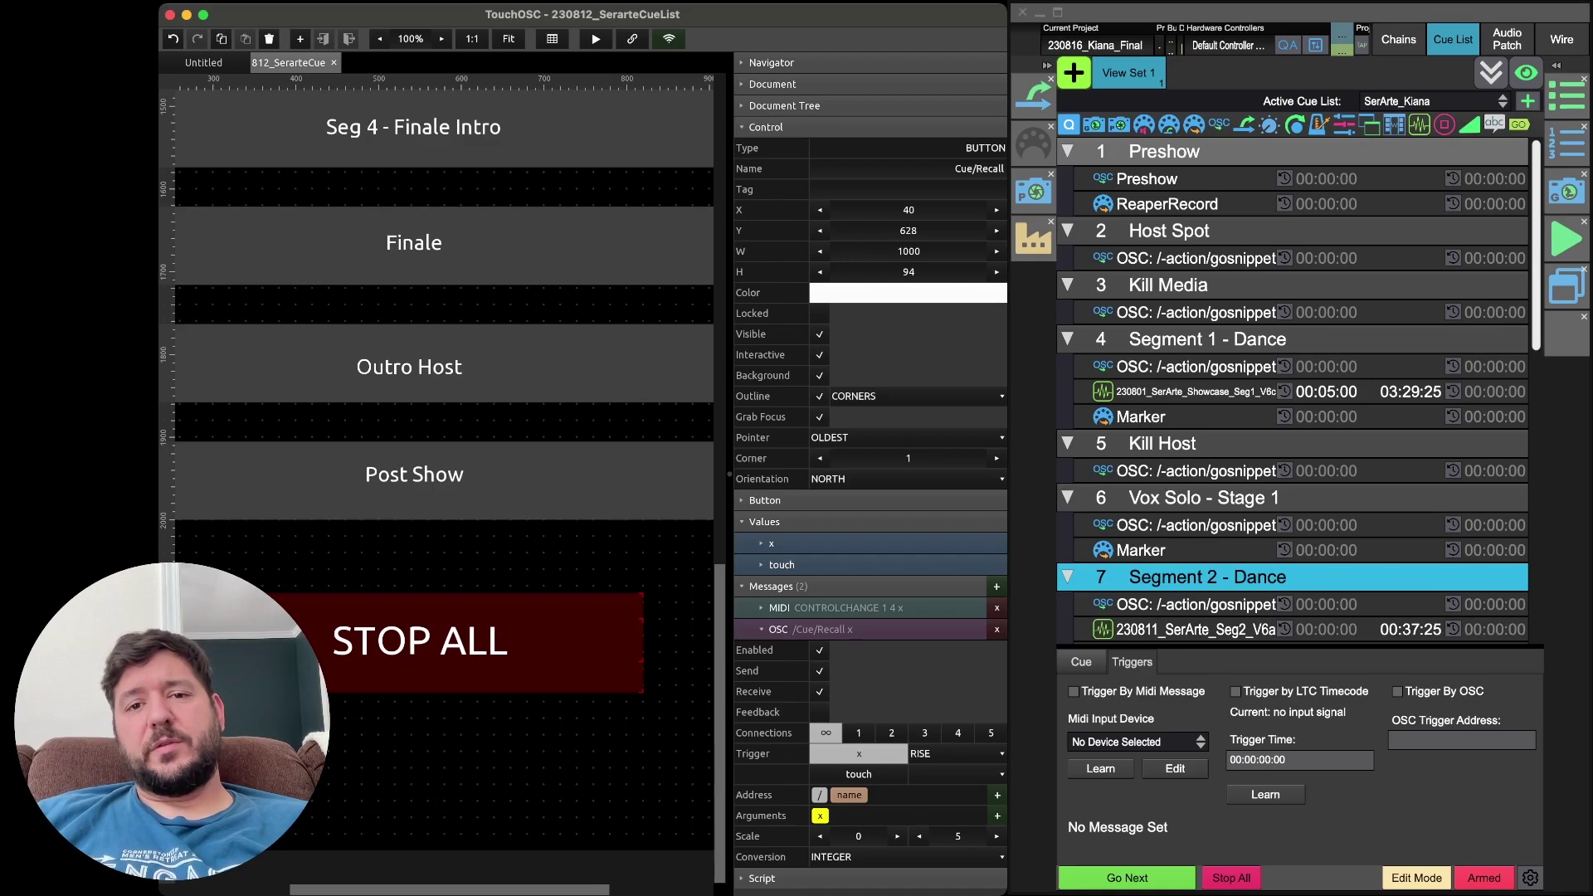
Step: Compare the OSC message settings of the PreShow, Host Spot, Kill Media, Segment 1 Dance and Kill Host buttons, checking name and scale
scroll(440, 465, up, 15)
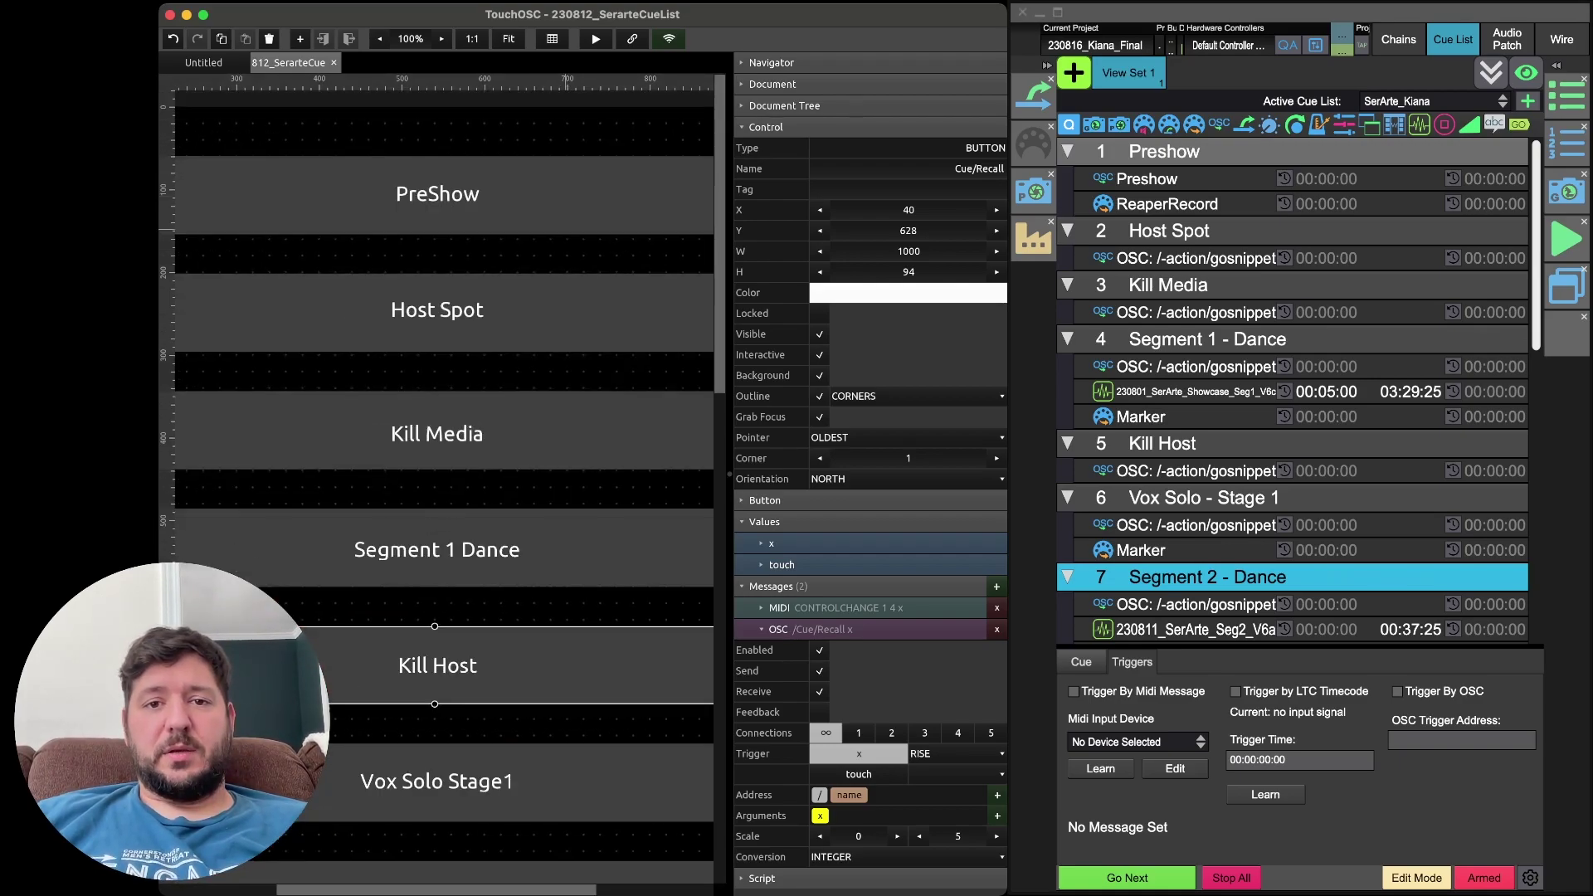
click(955, 168)
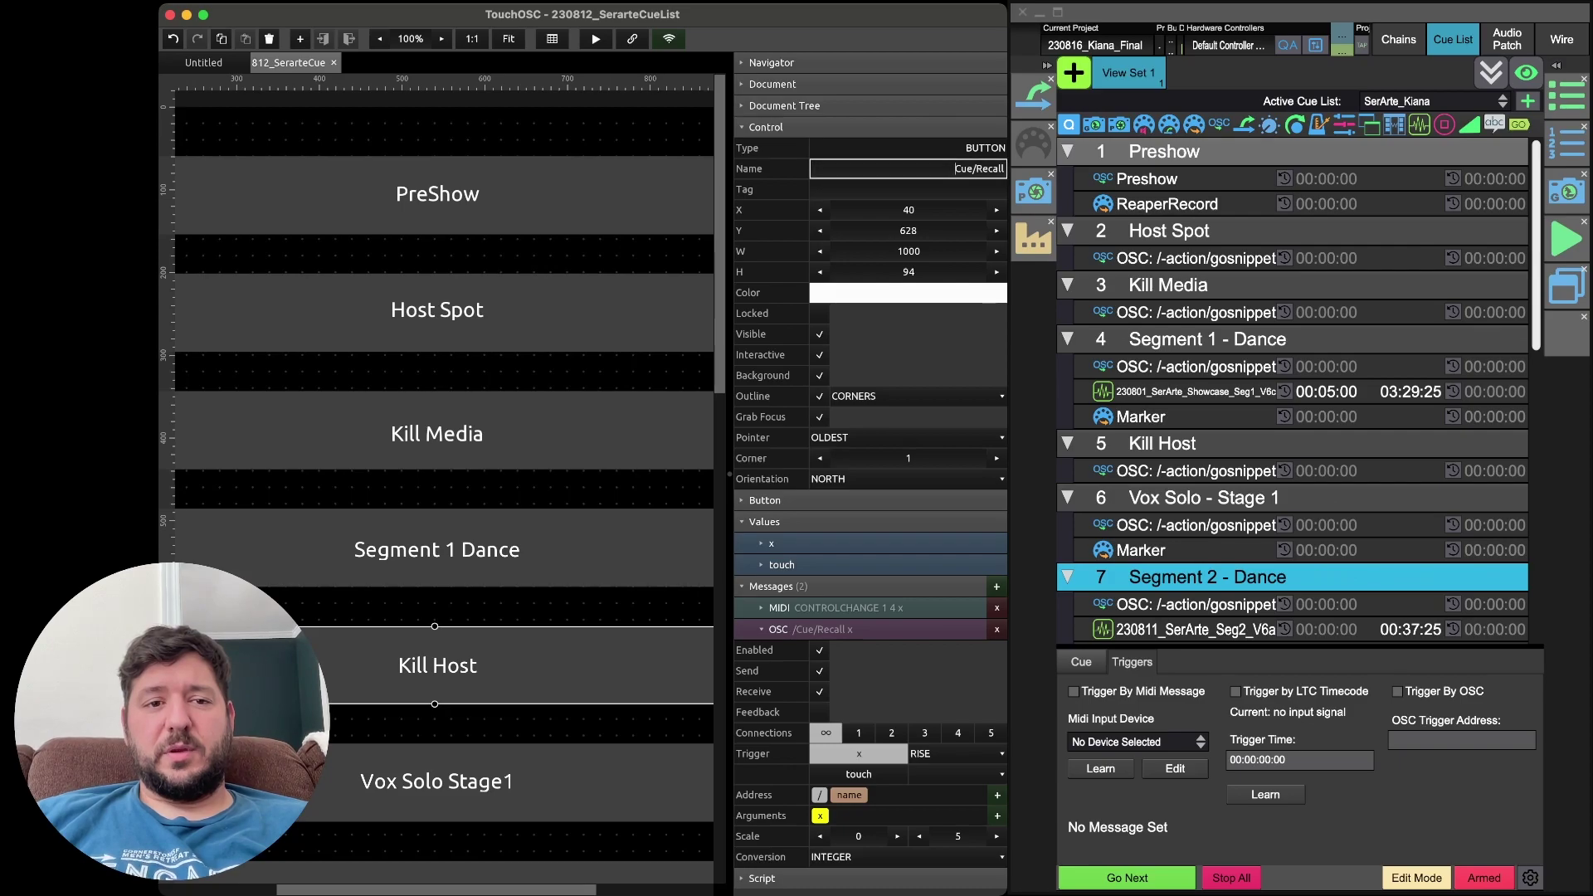
click(513, 231)
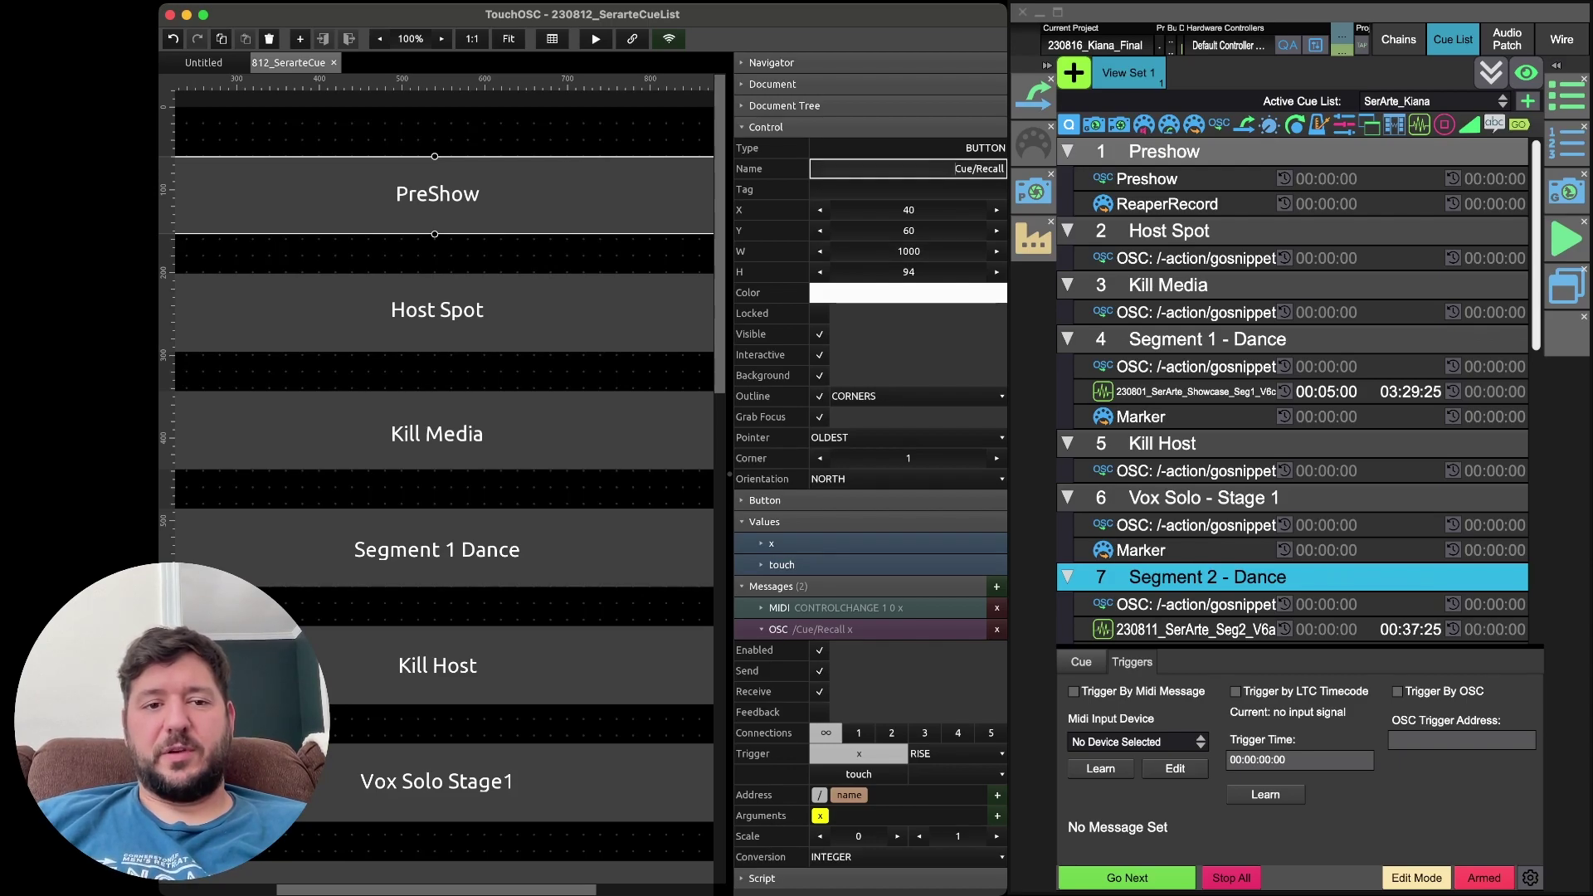
click(585, 336)
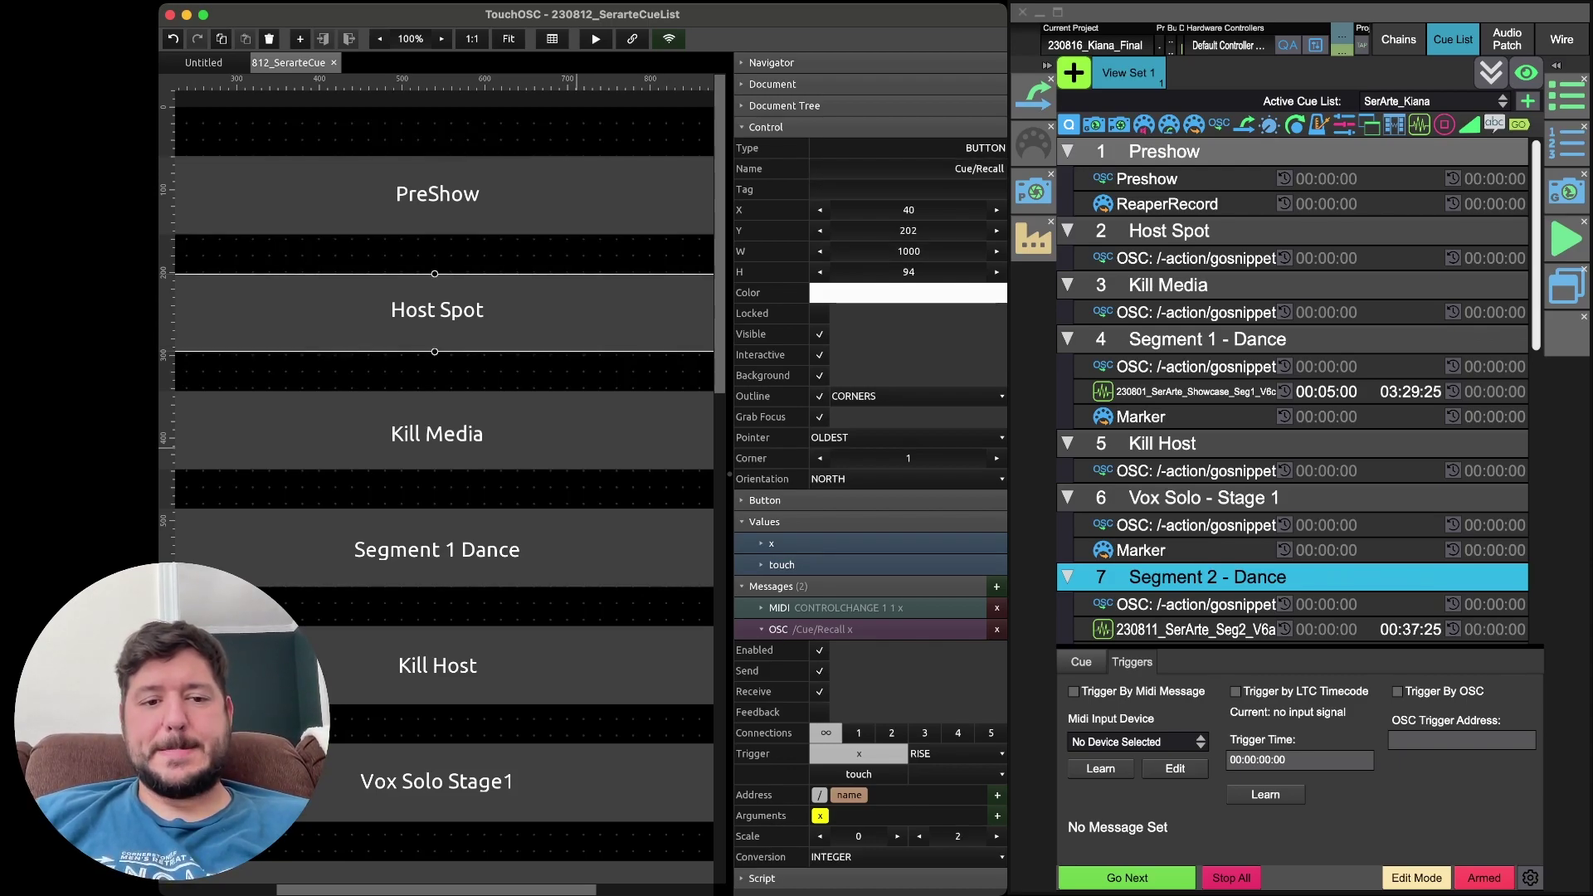
click(587, 461)
click(566, 569)
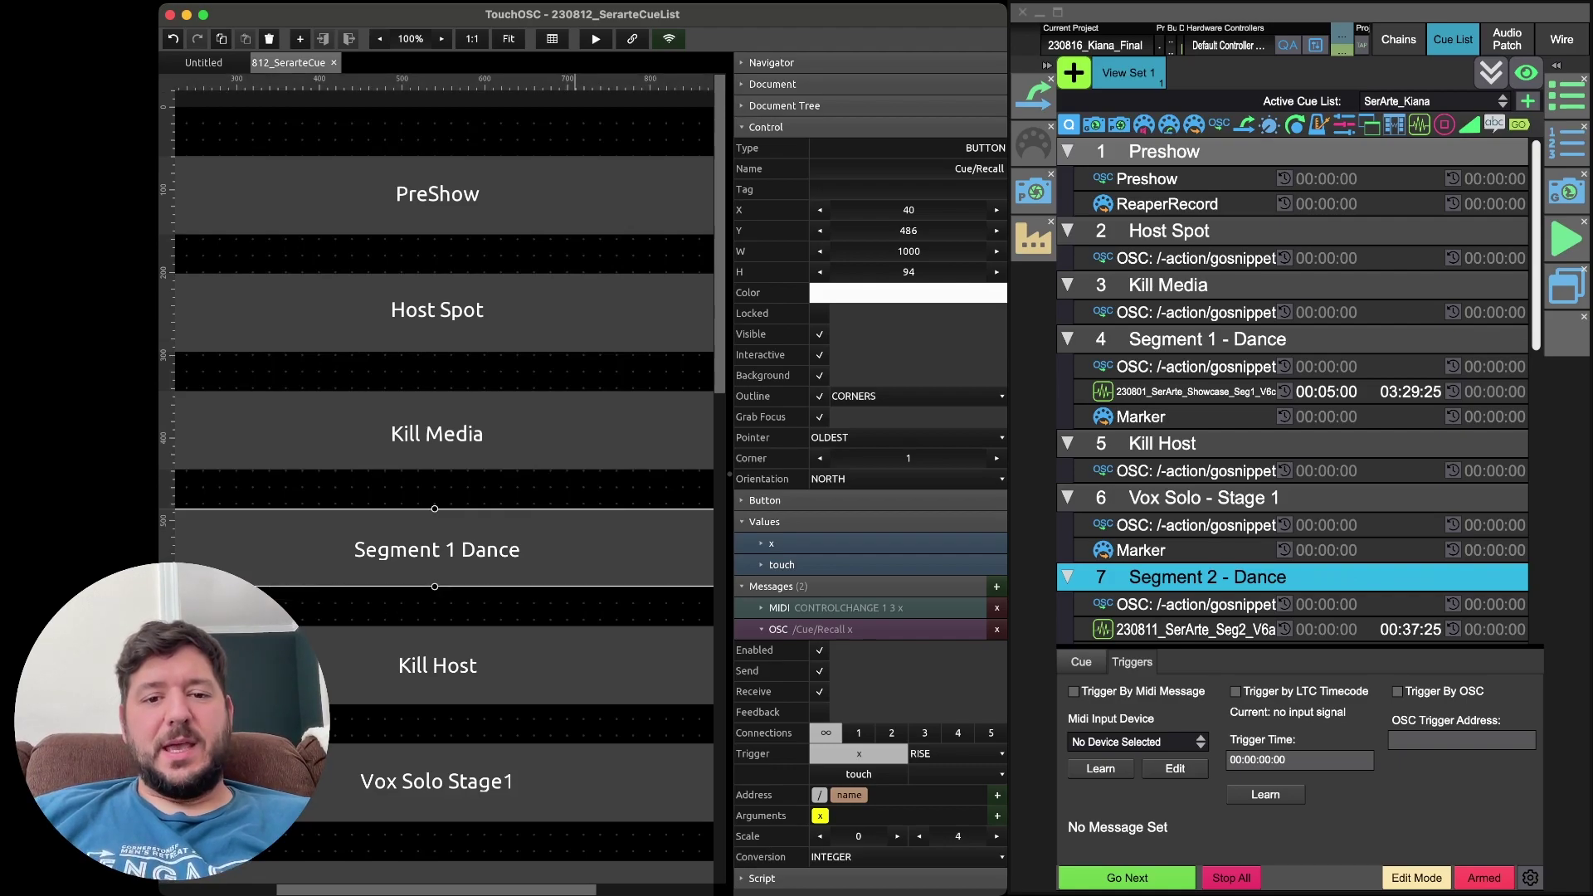
click(575, 688)
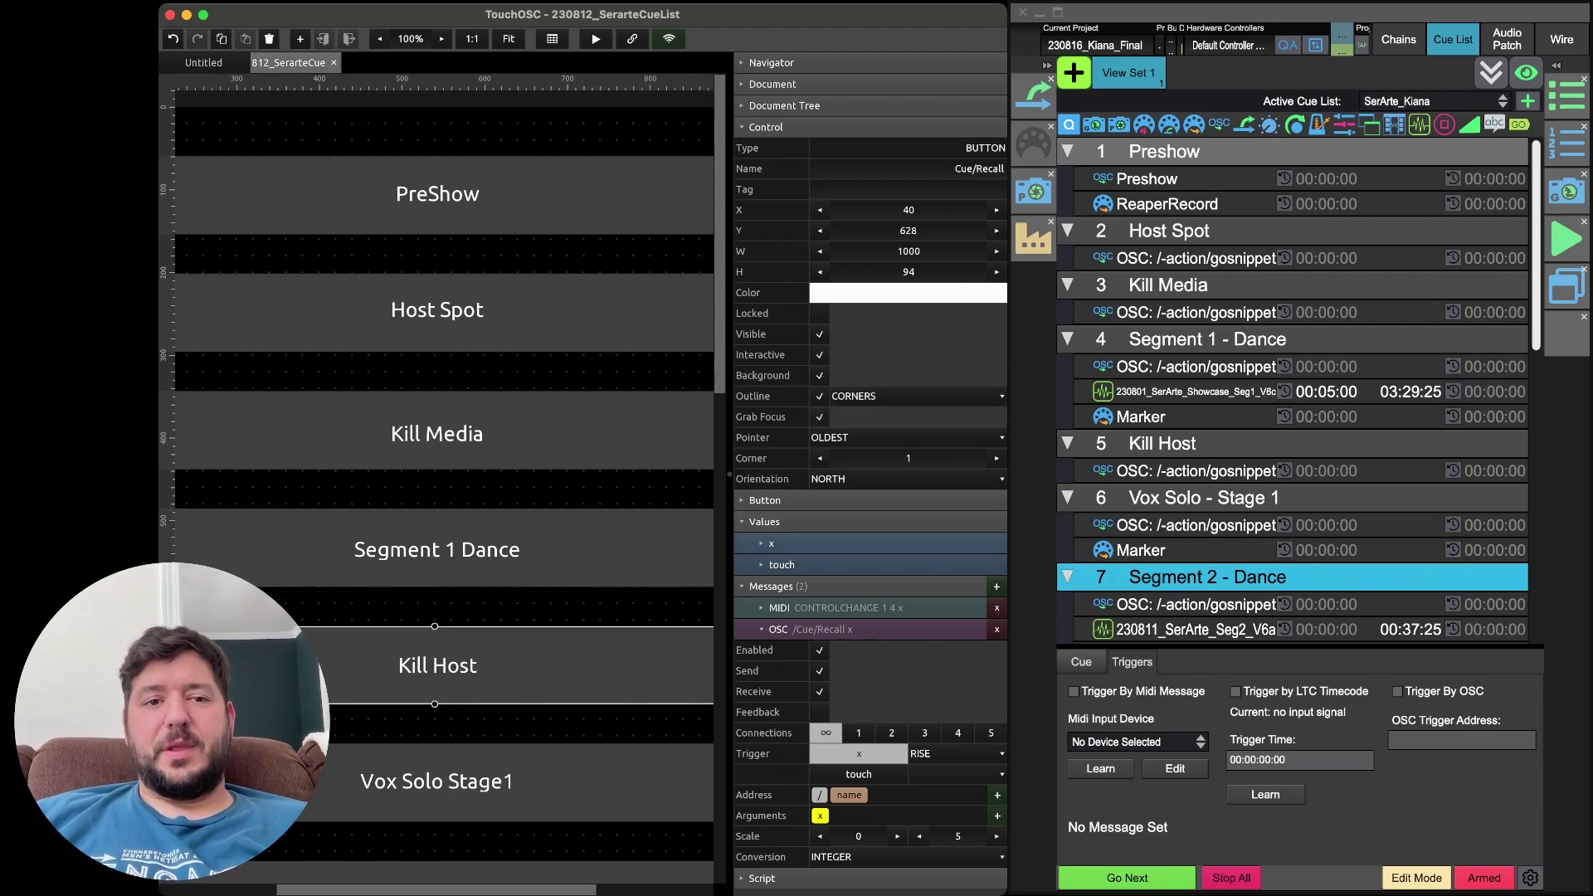
Step: Revisit the PreShow, Host Spot and Kill Media buttons to check how each scale maximum maps to a cue number
click(565, 193)
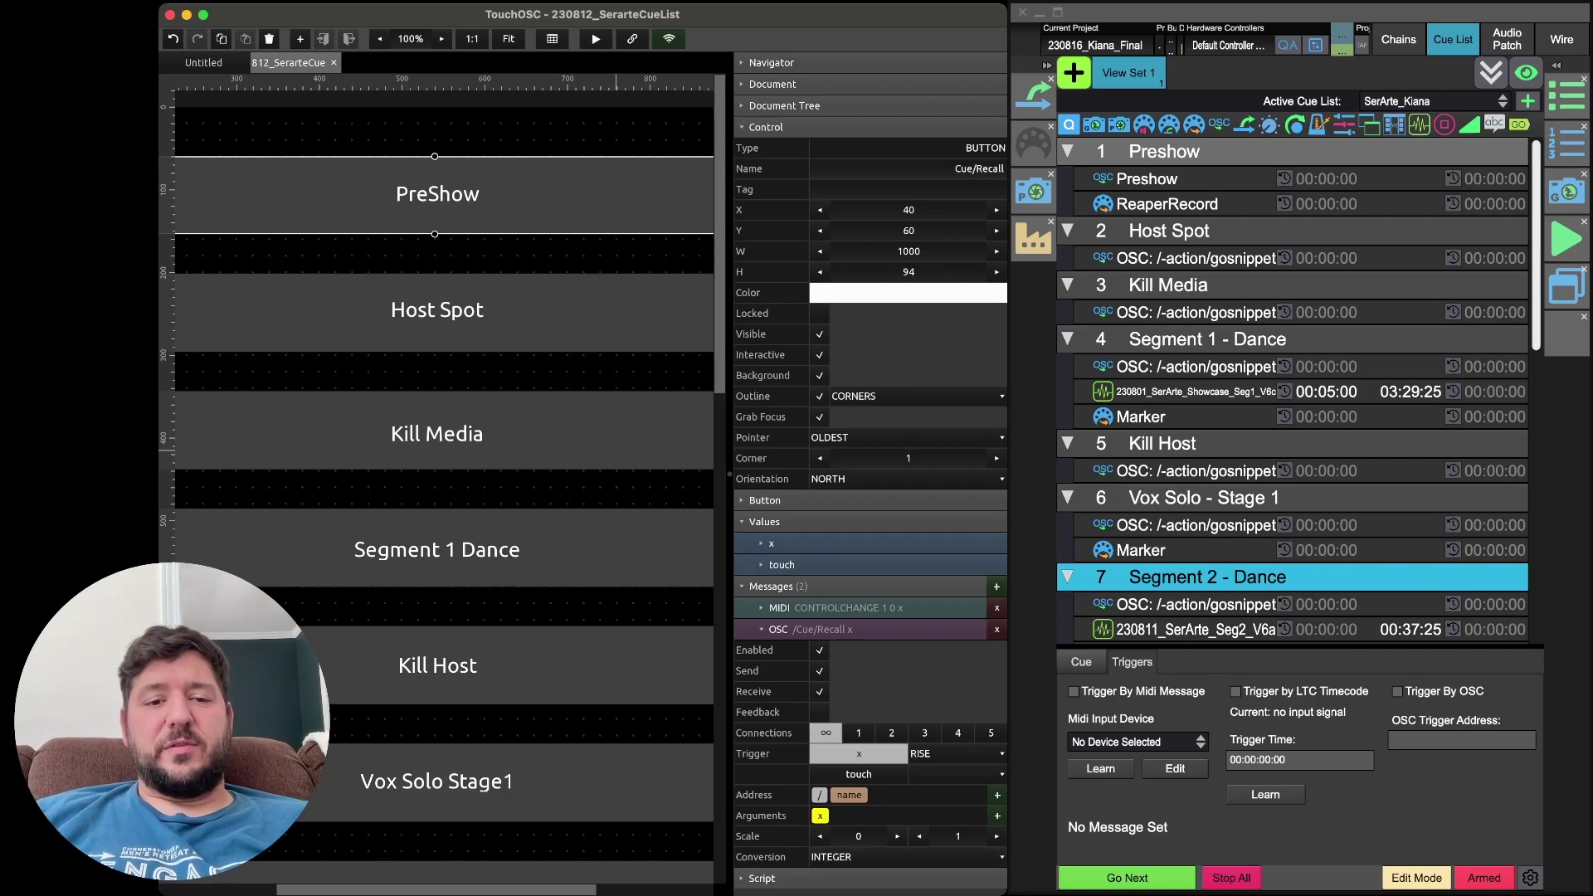
click(615, 312)
click(615, 429)
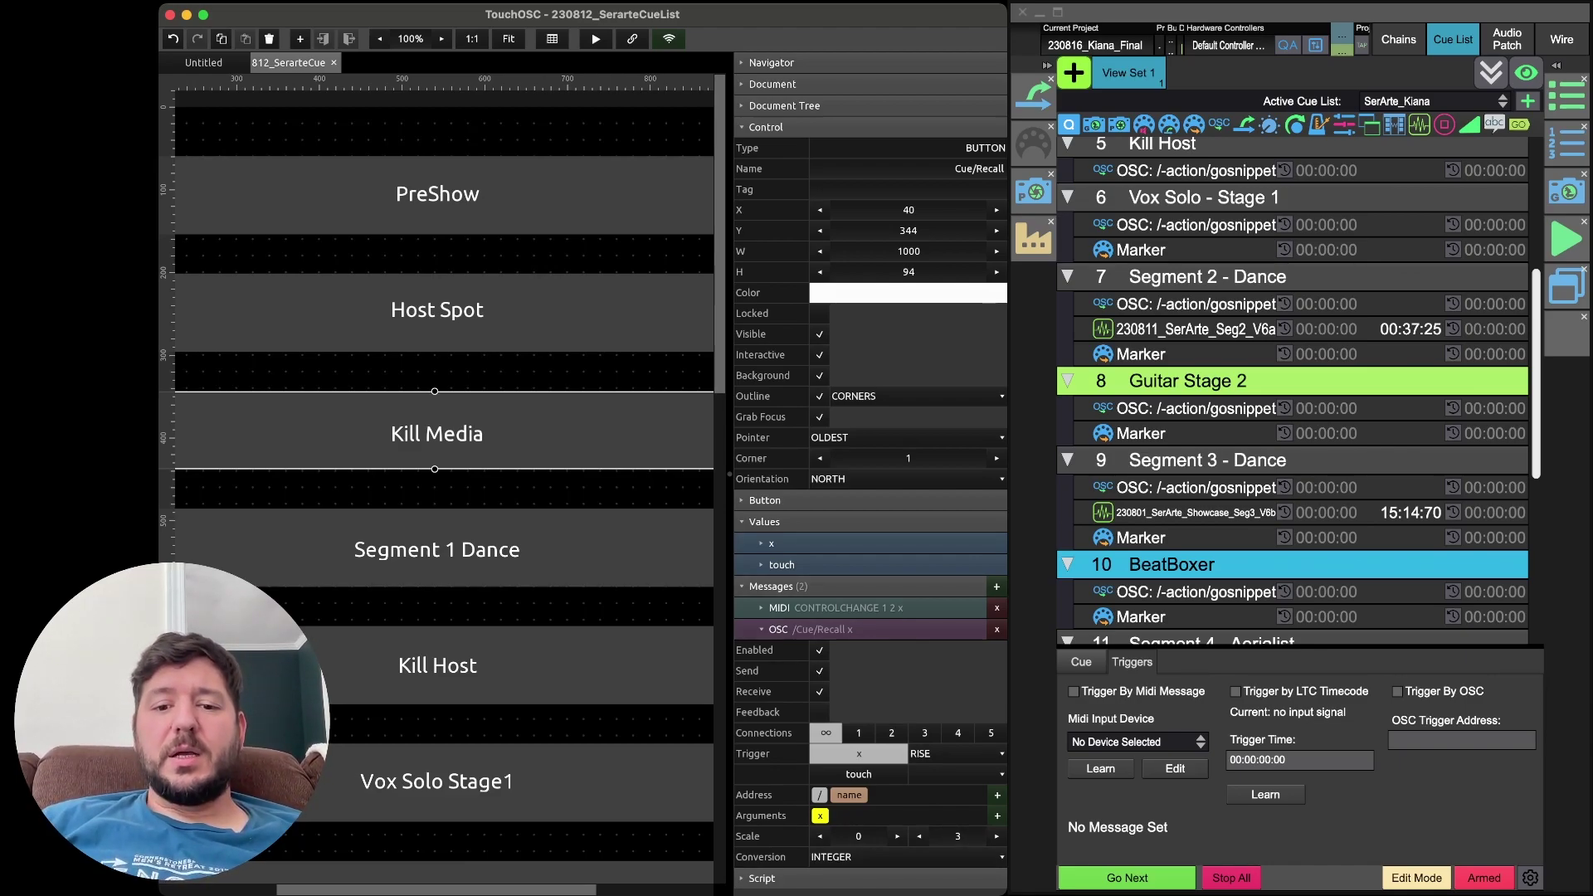
Step: Compare the Vox Solo Stage1 button's recall message with the Vox Solo - Stage 1 cue in LiveProfessor and return to TouchOSC
click(548, 781)
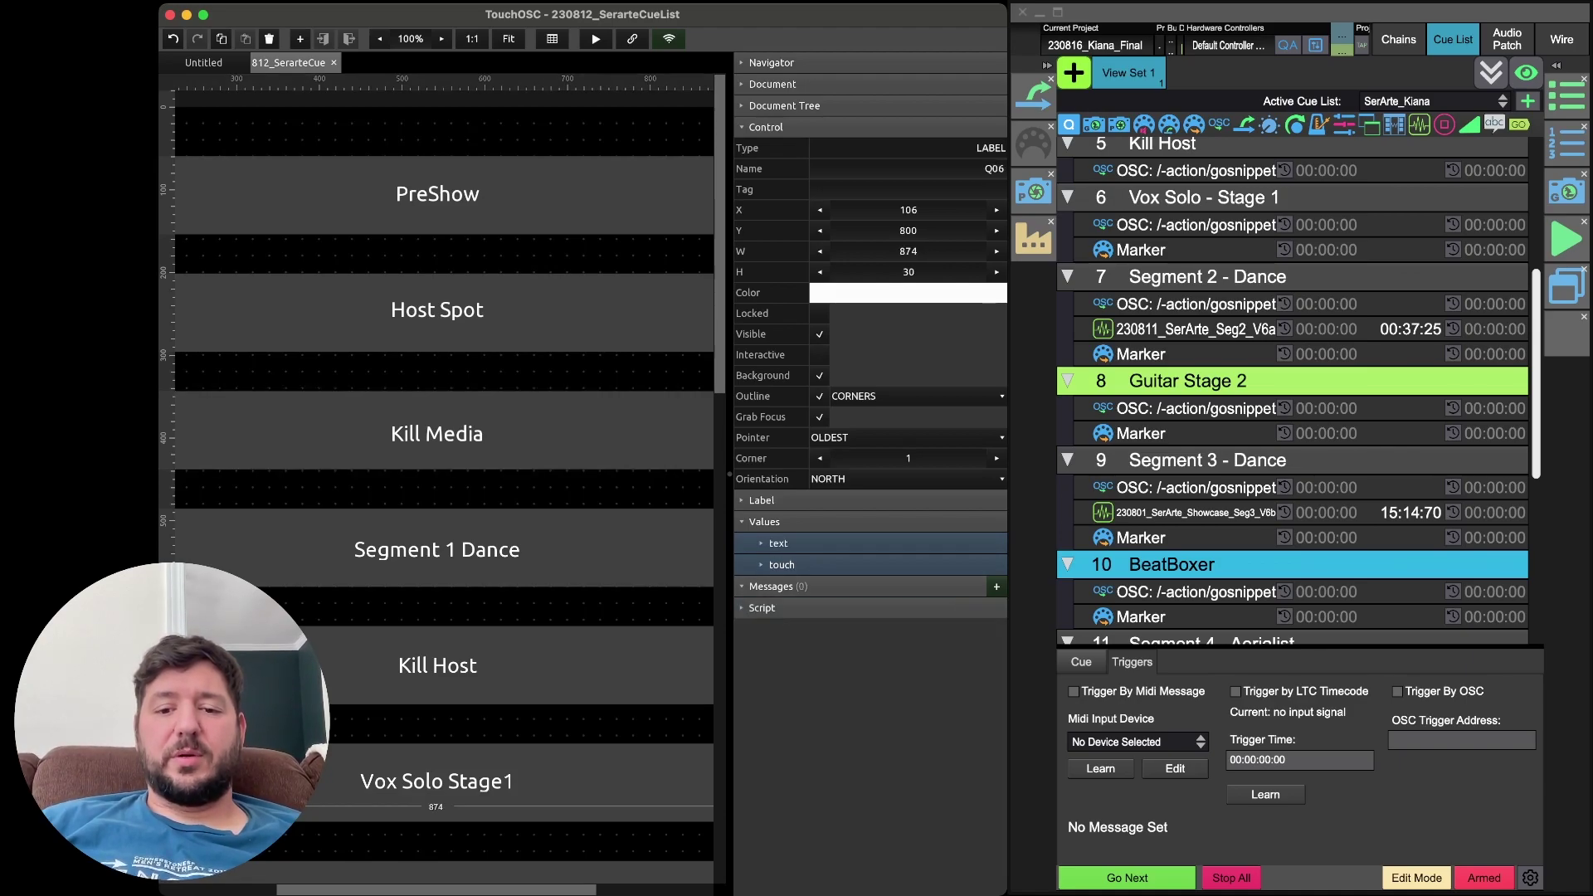
click(551, 757)
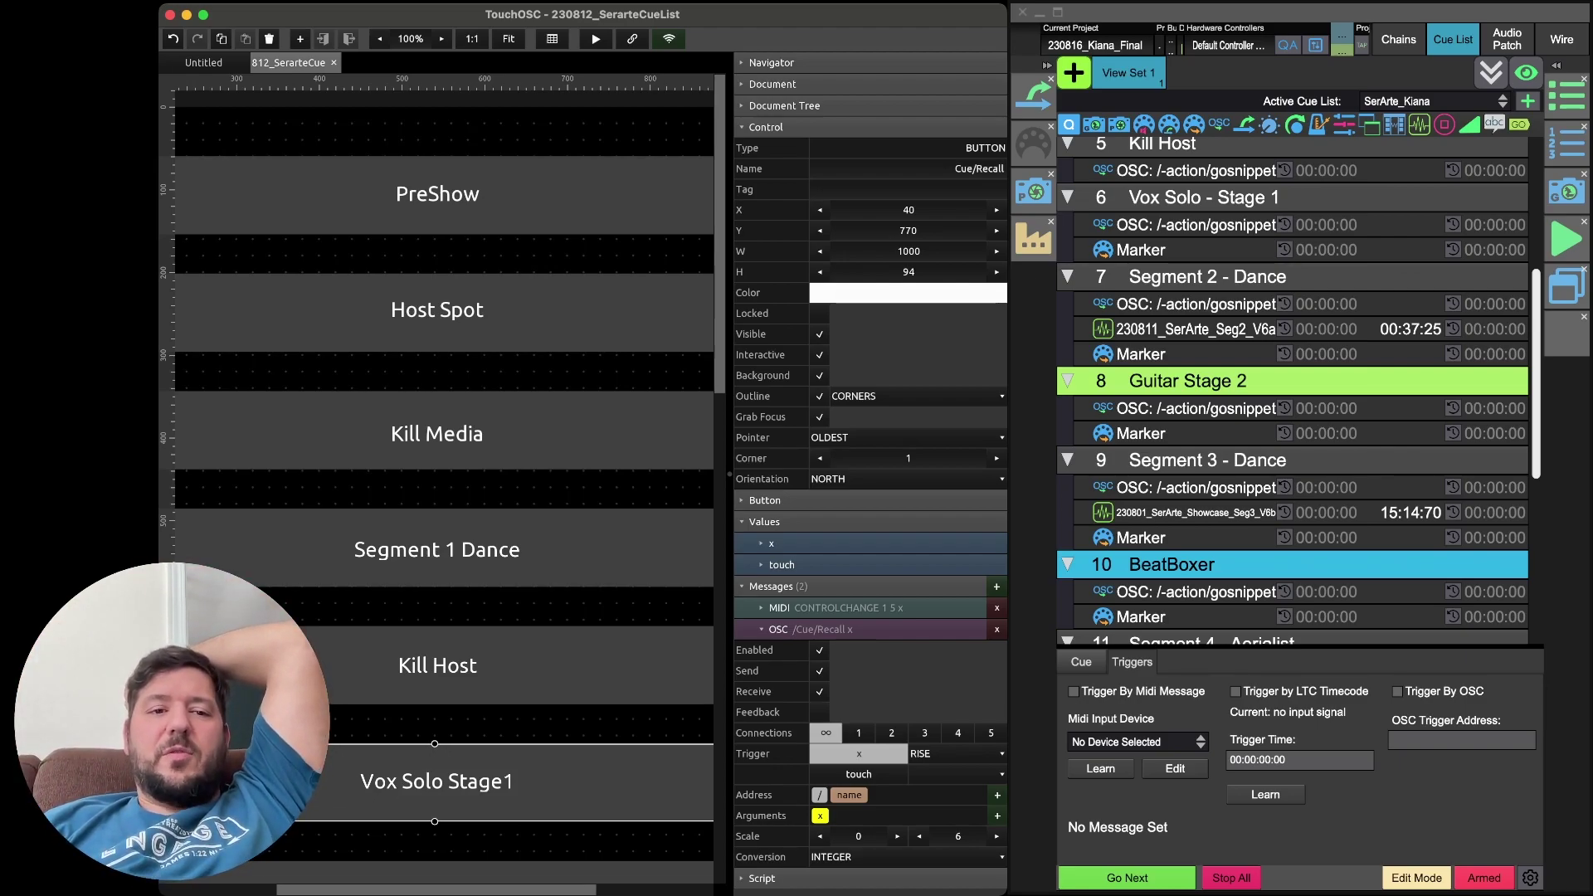
click(1203, 198)
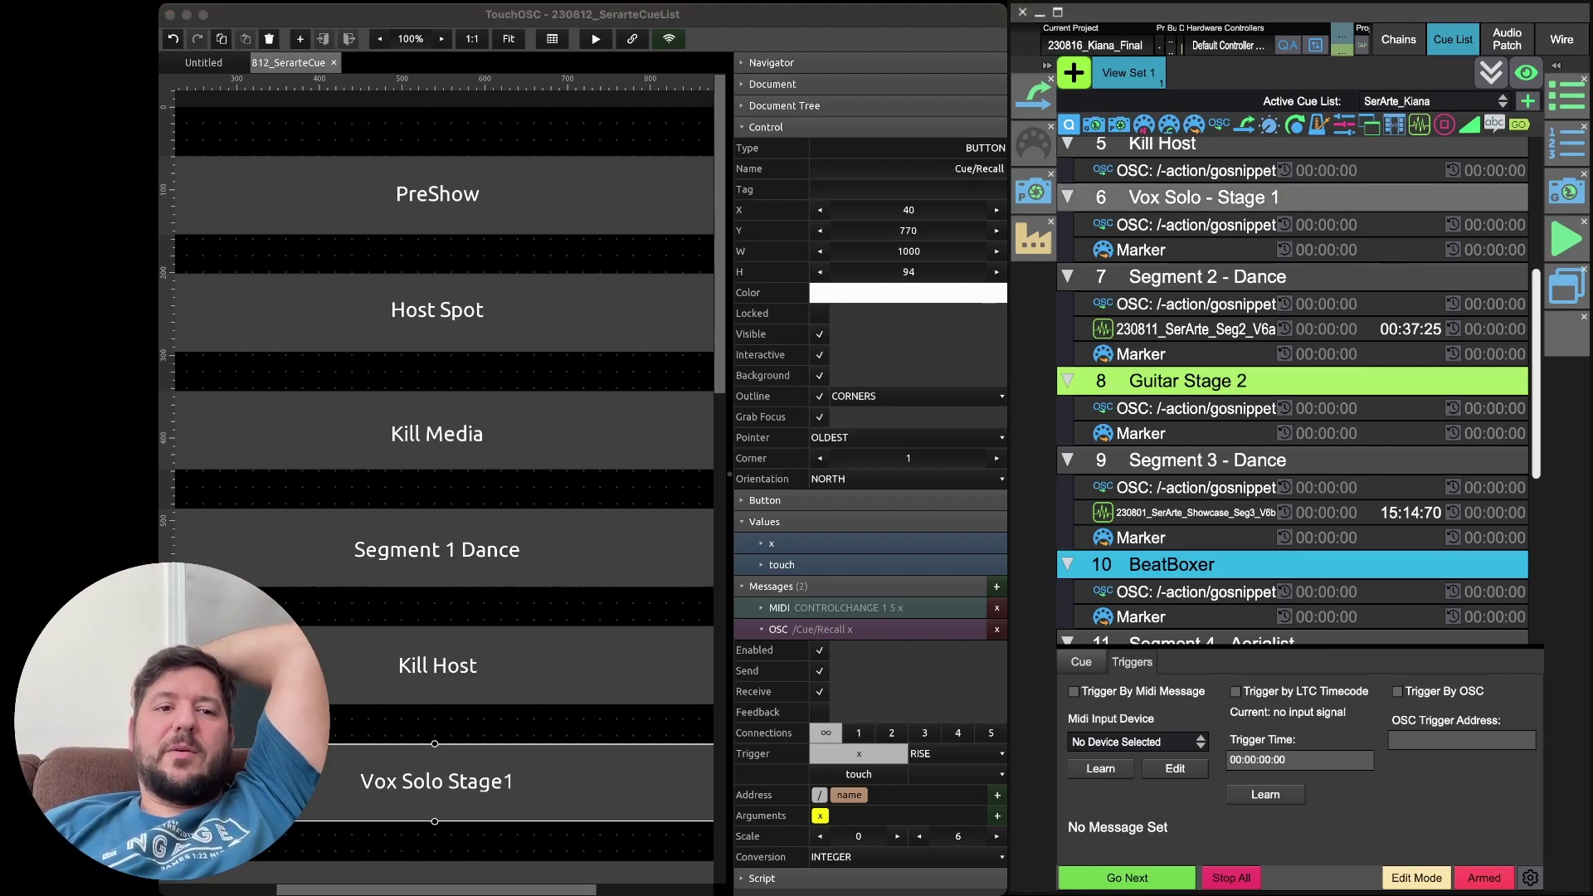
key(super+Tab)
scroll(437, 465, down, 15)
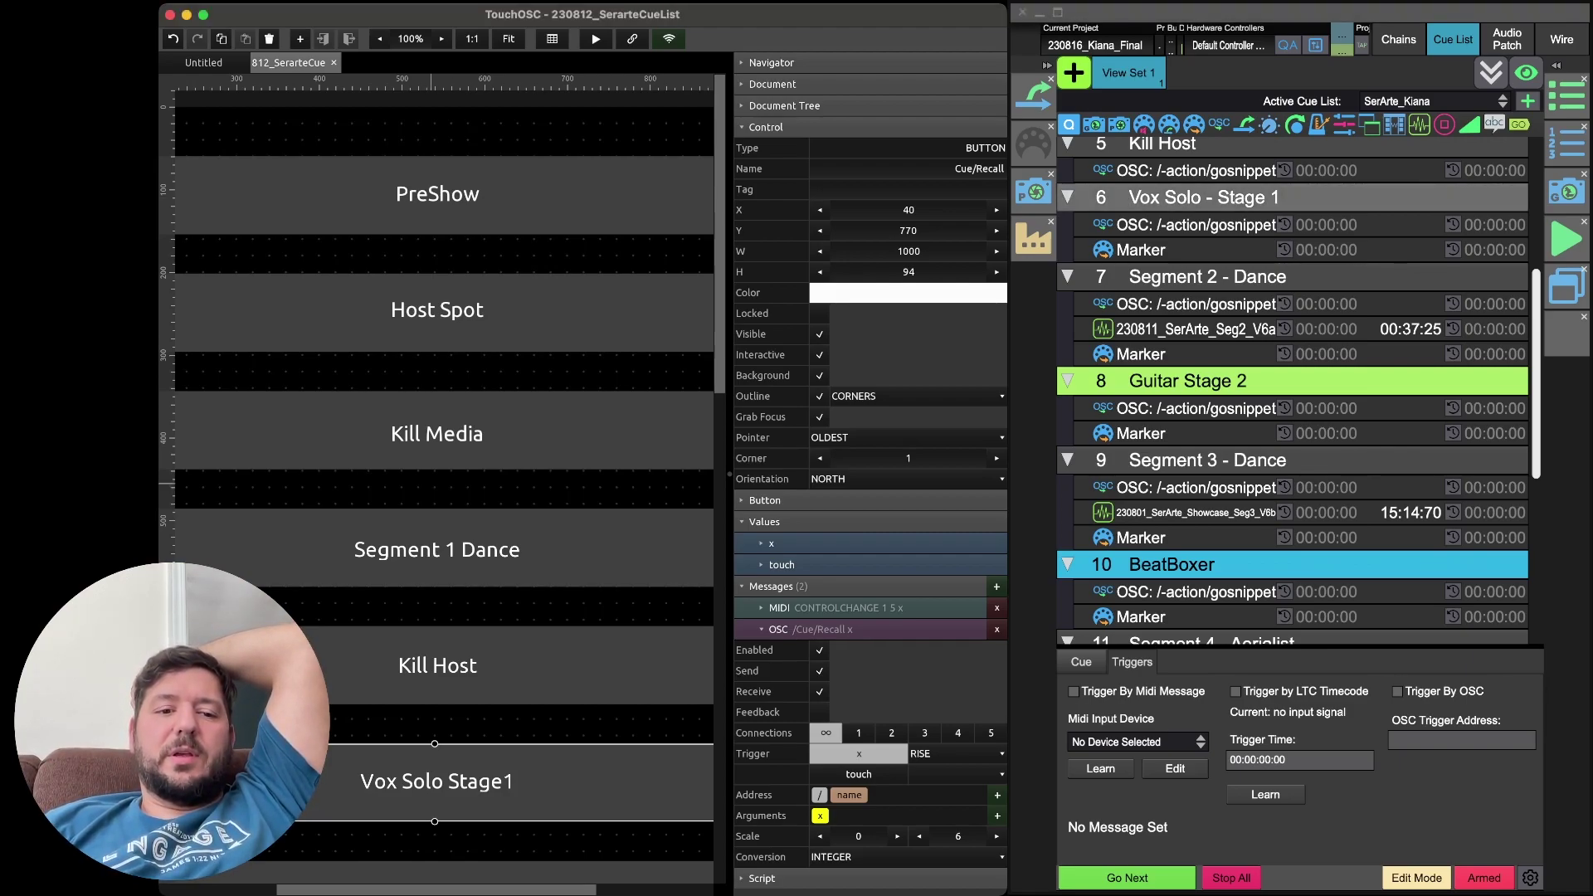
scroll(438, 464, up, 15)
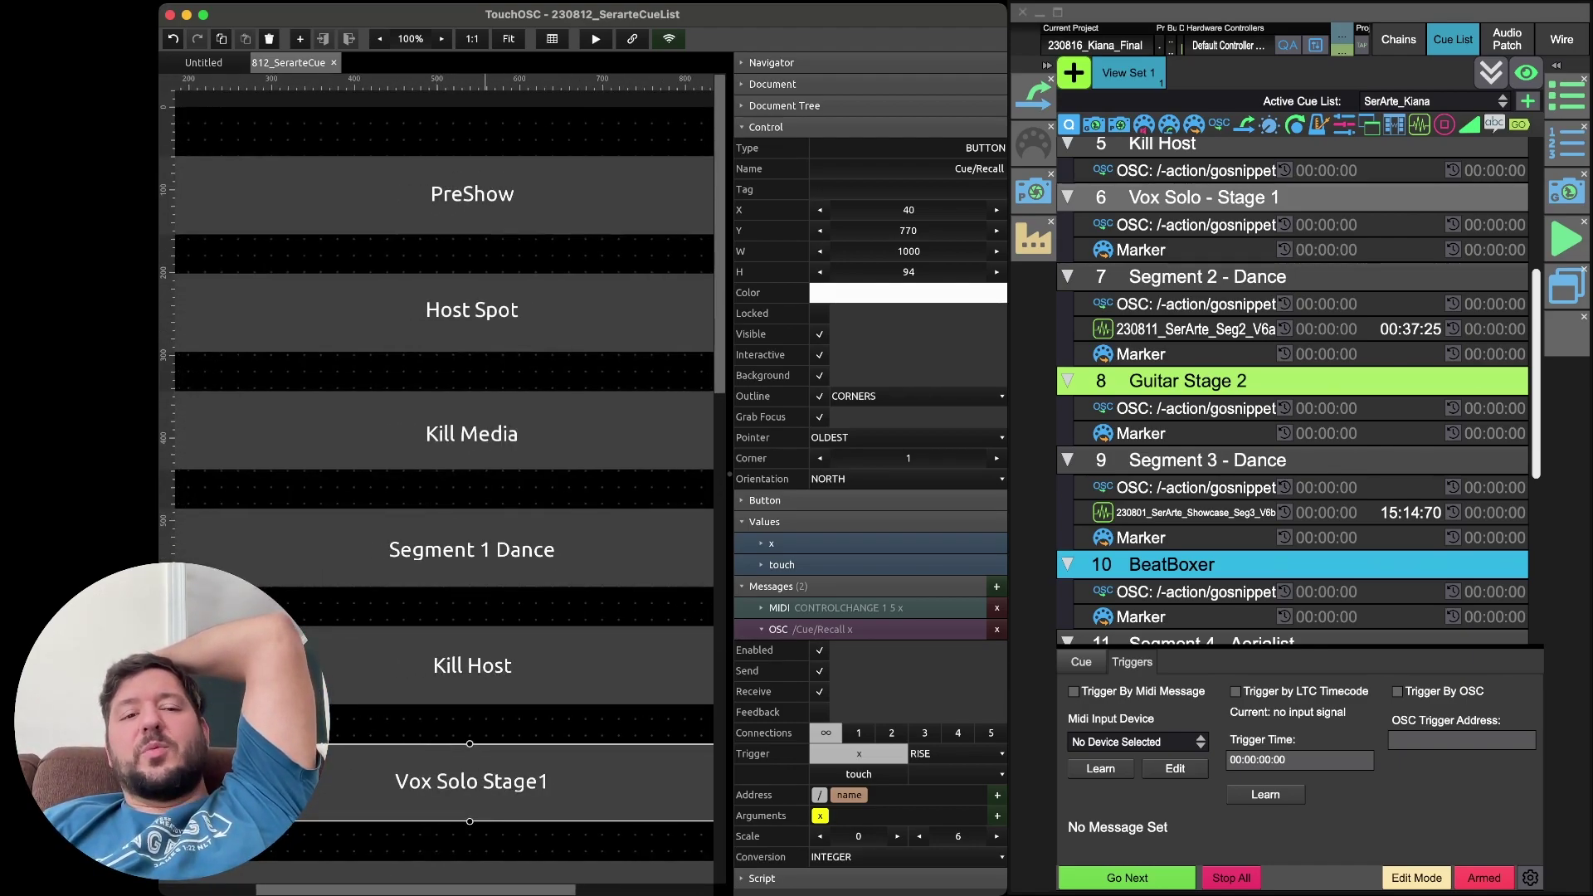
Step: Review the x trigger options of the PreShow button's OSC message, keep RISE, and recall the Segment 2 - Dance cue in LiveProfessor
click(462, 197)
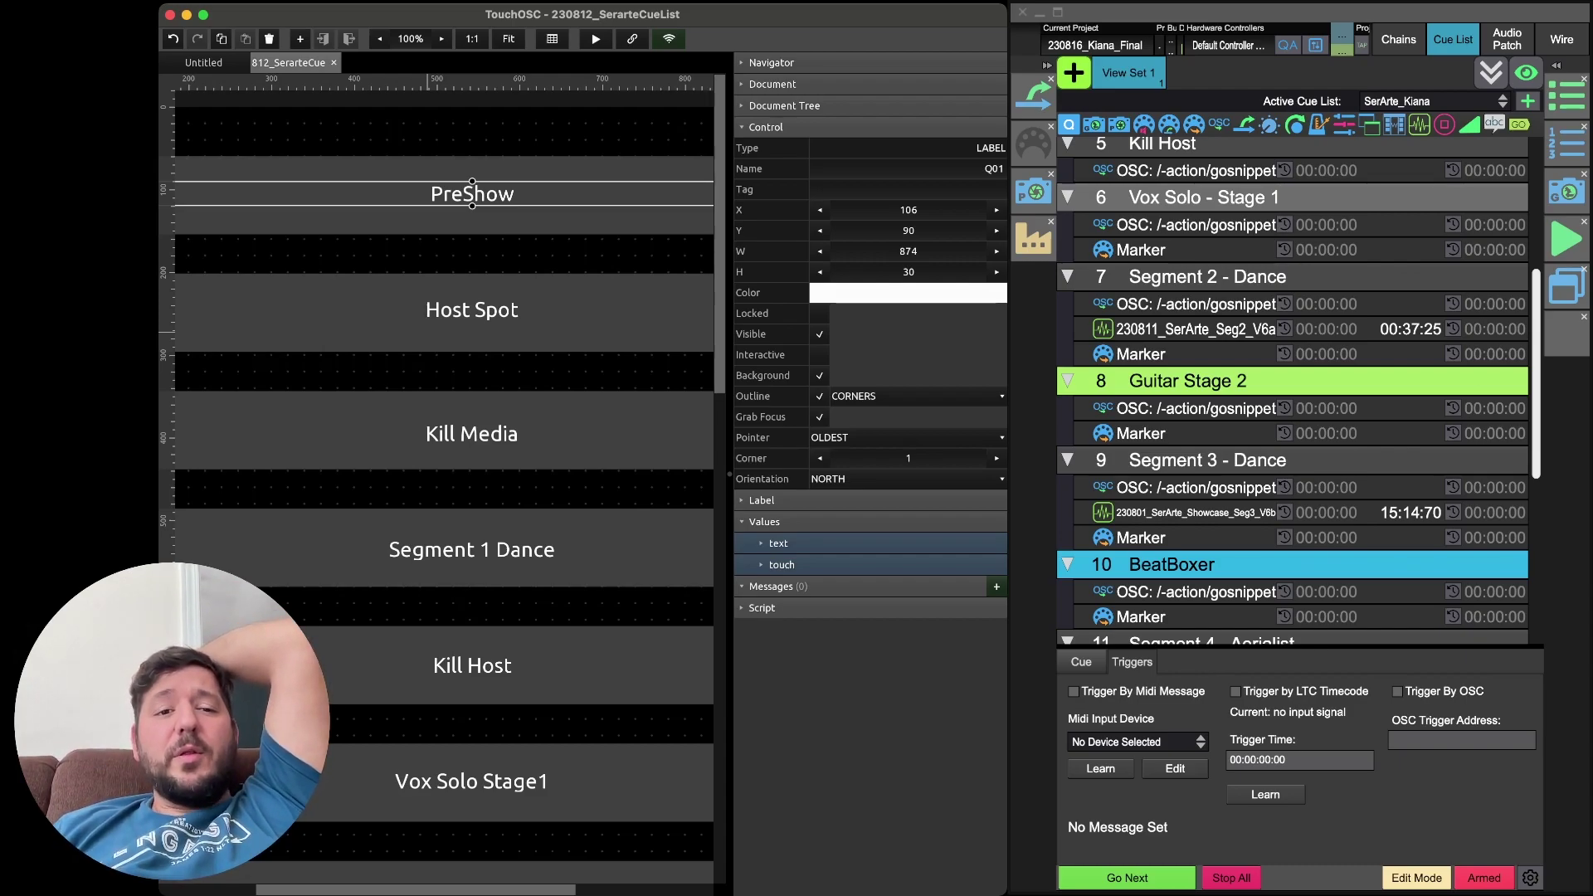
click(523, 223)
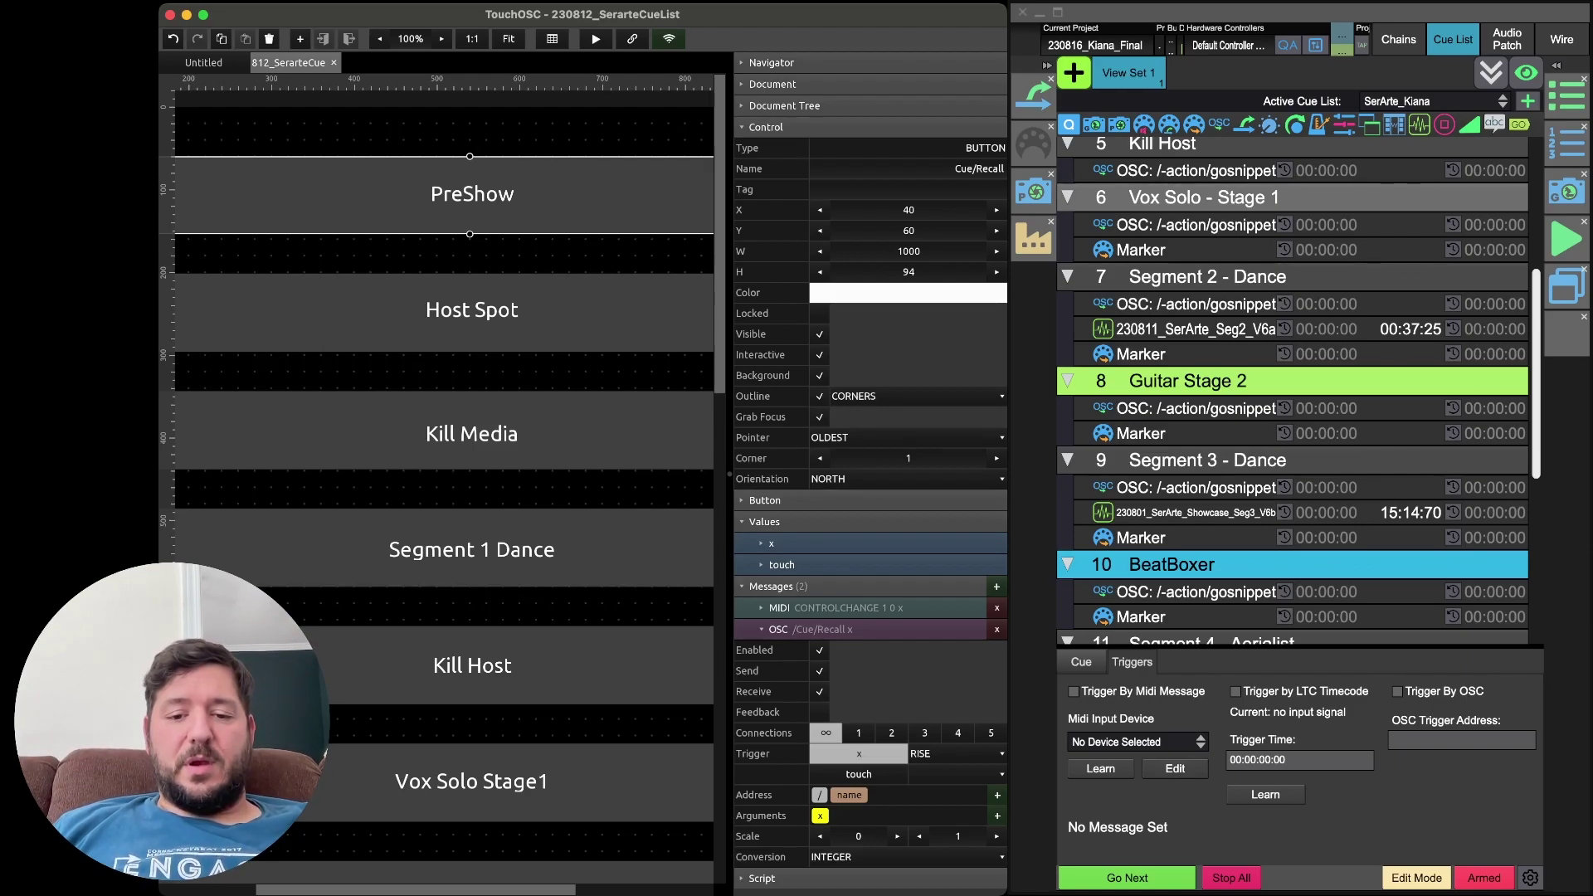
click(954, 753)
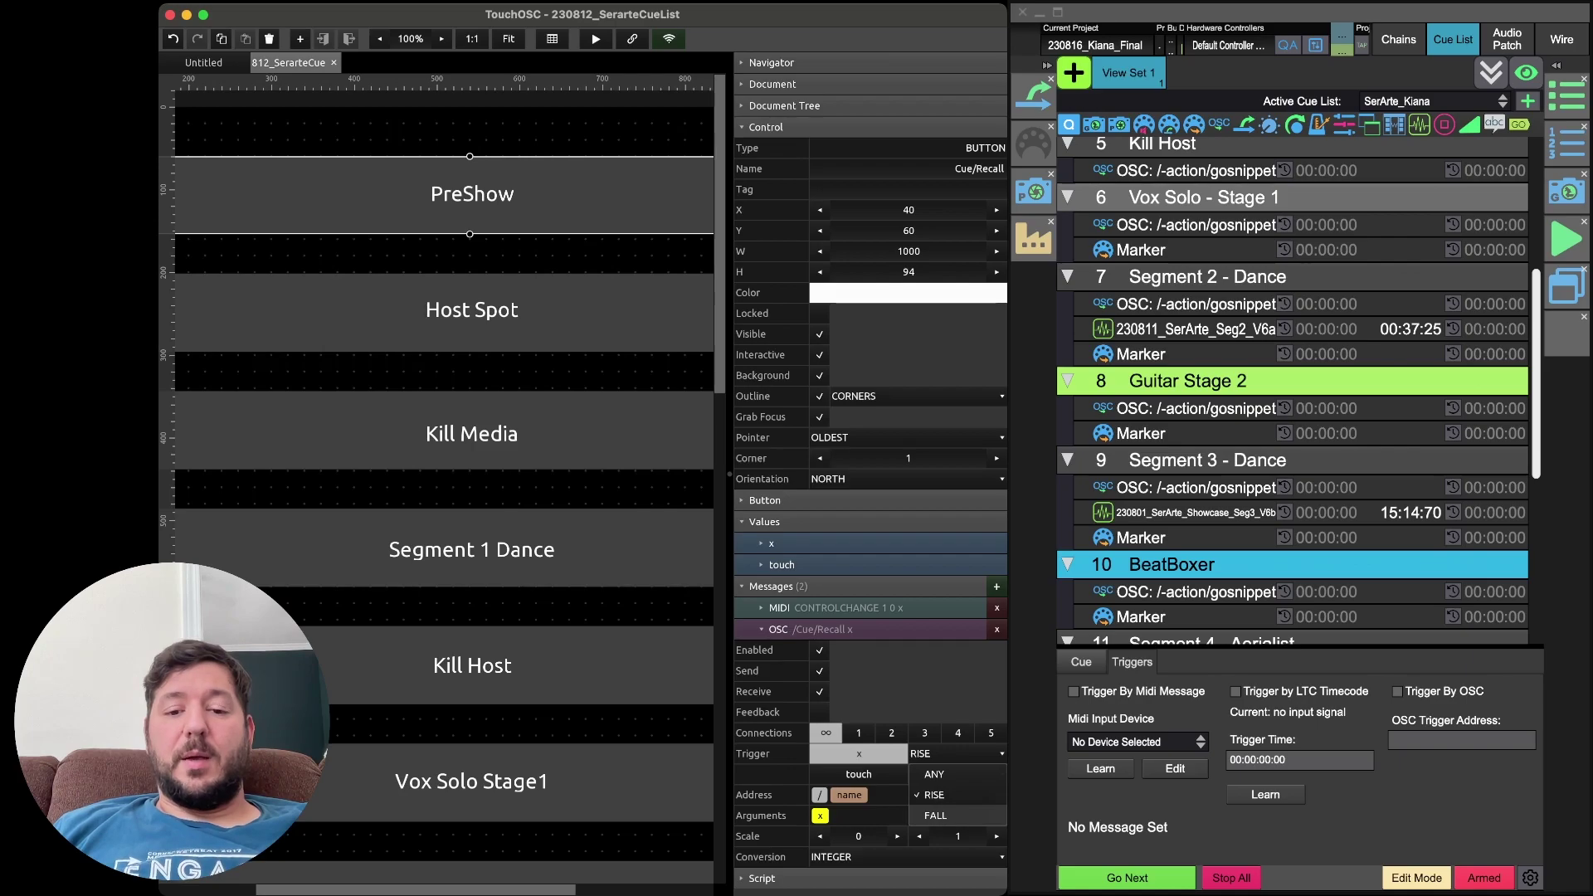
click(954, 794)
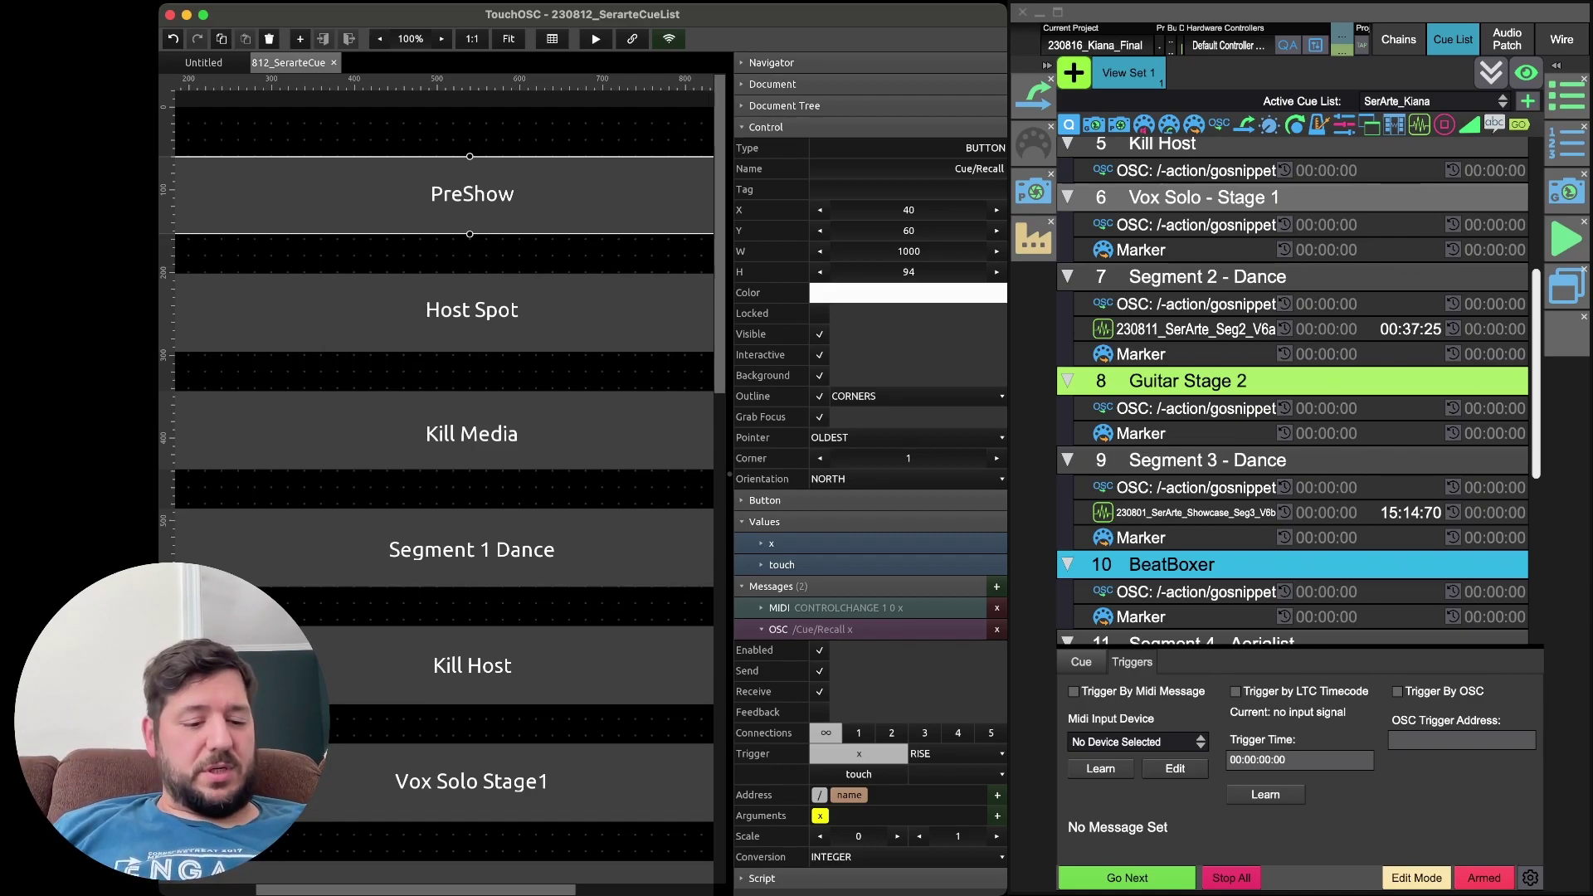
click(1410, 328)
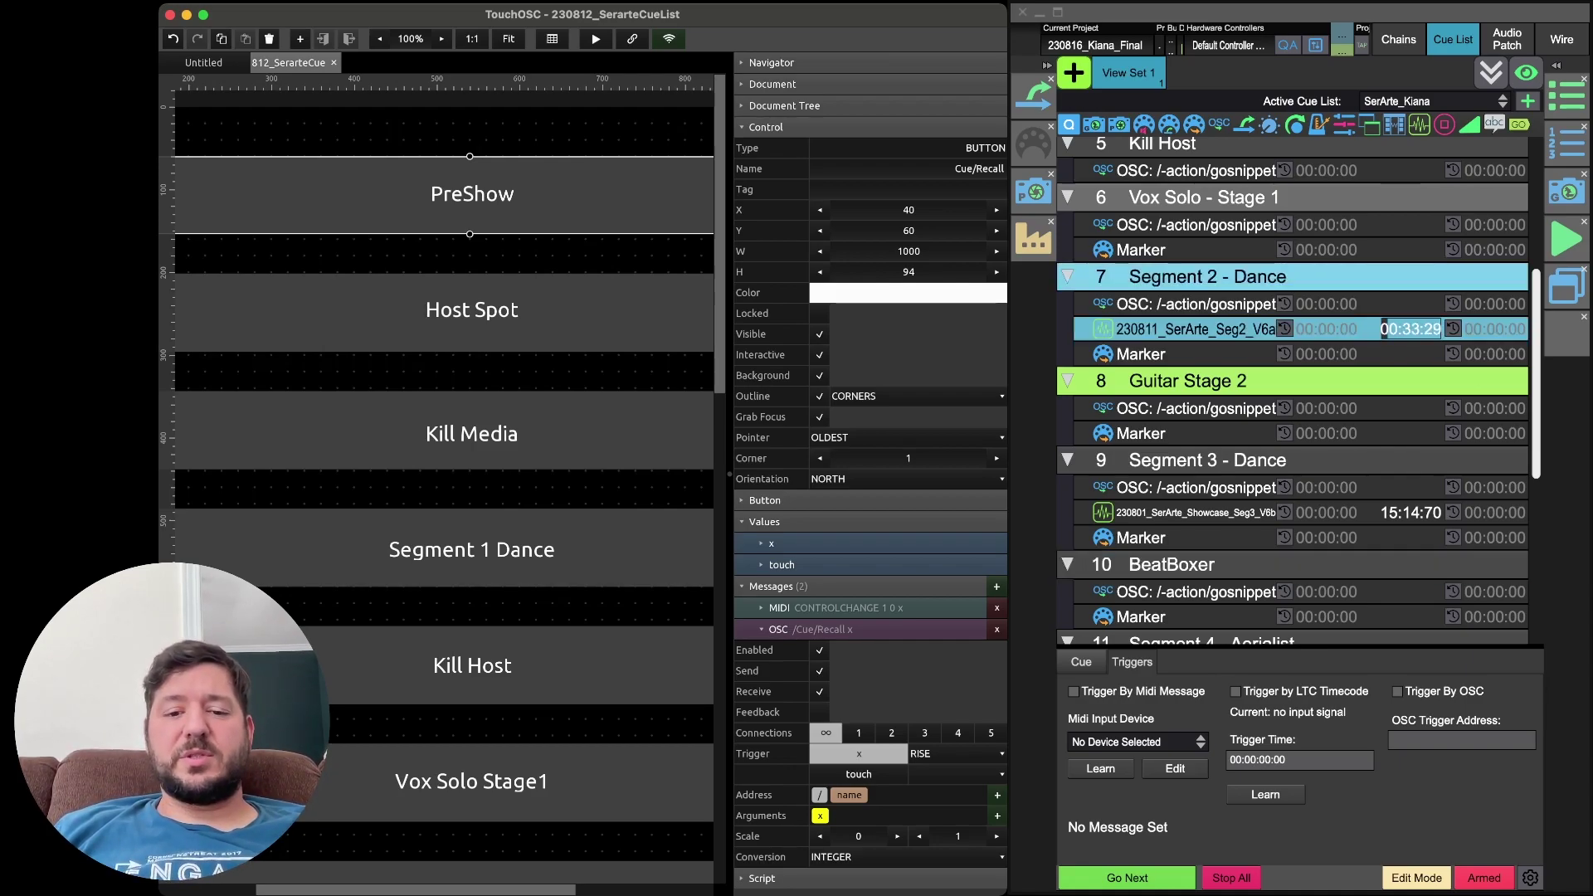
Step: Recheck the PreShow button's x trigger options and highlight its Cue/Recall name
click(954, 753)
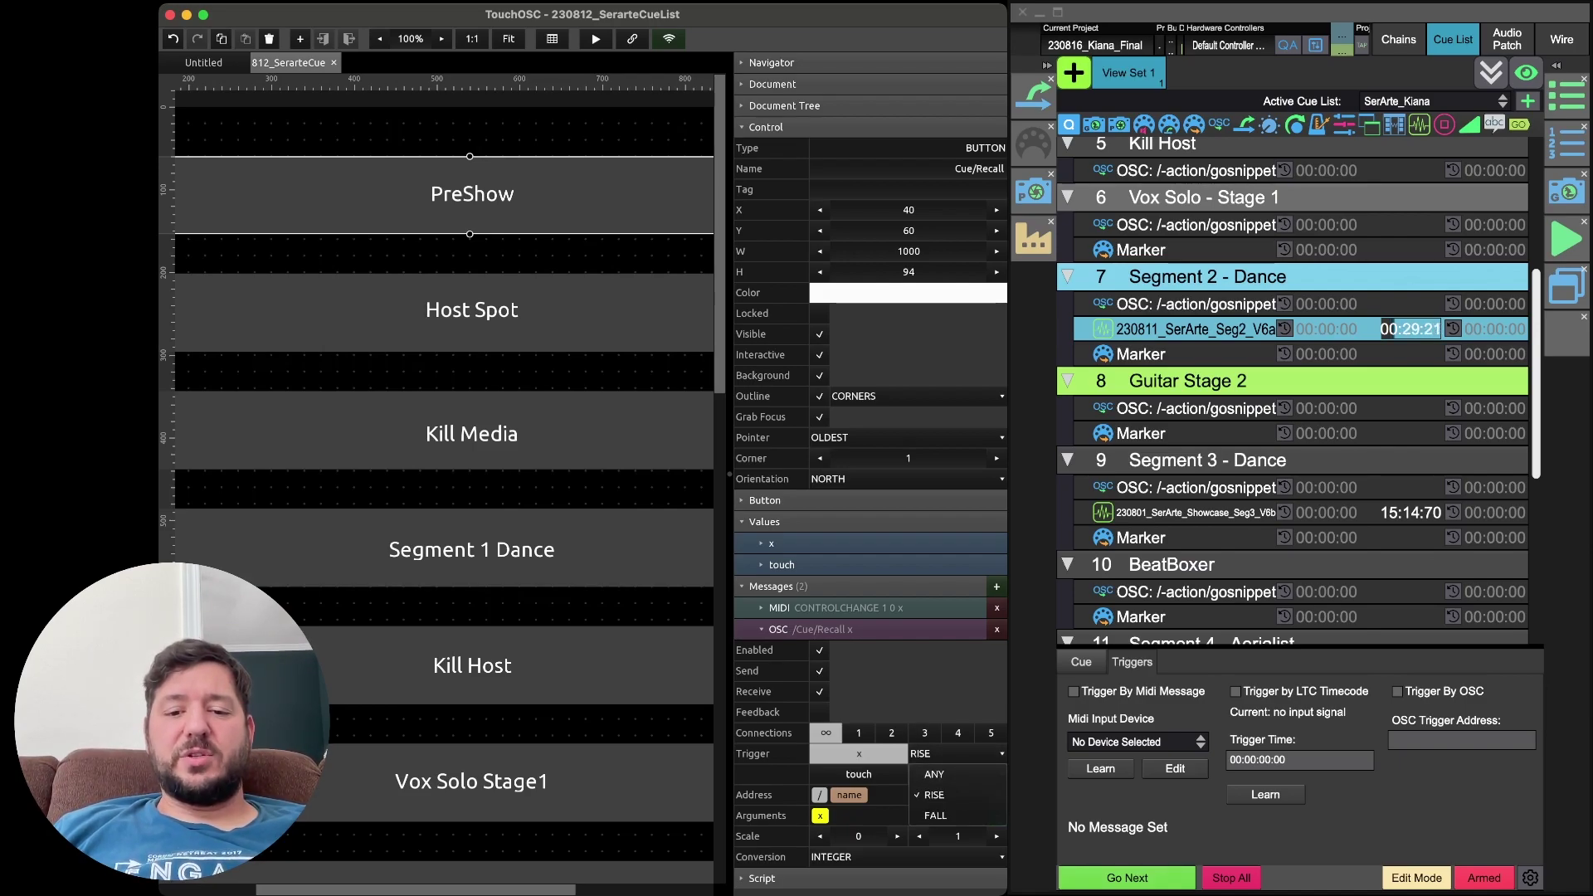
click(954, 753)
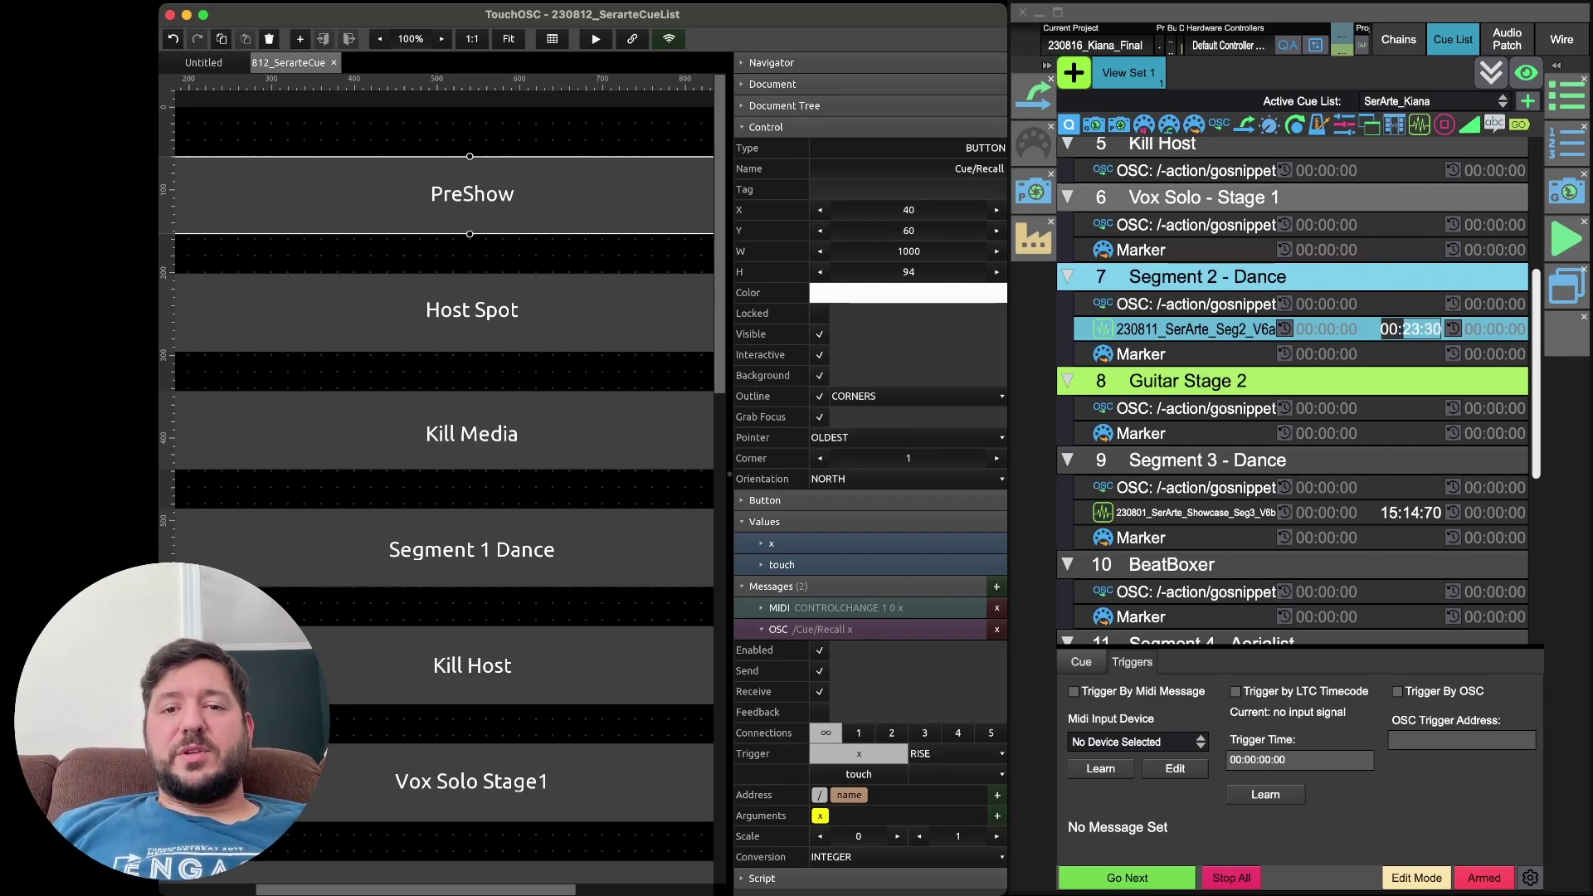
click(955, 169)
drag(955, 169, 1005, 169)
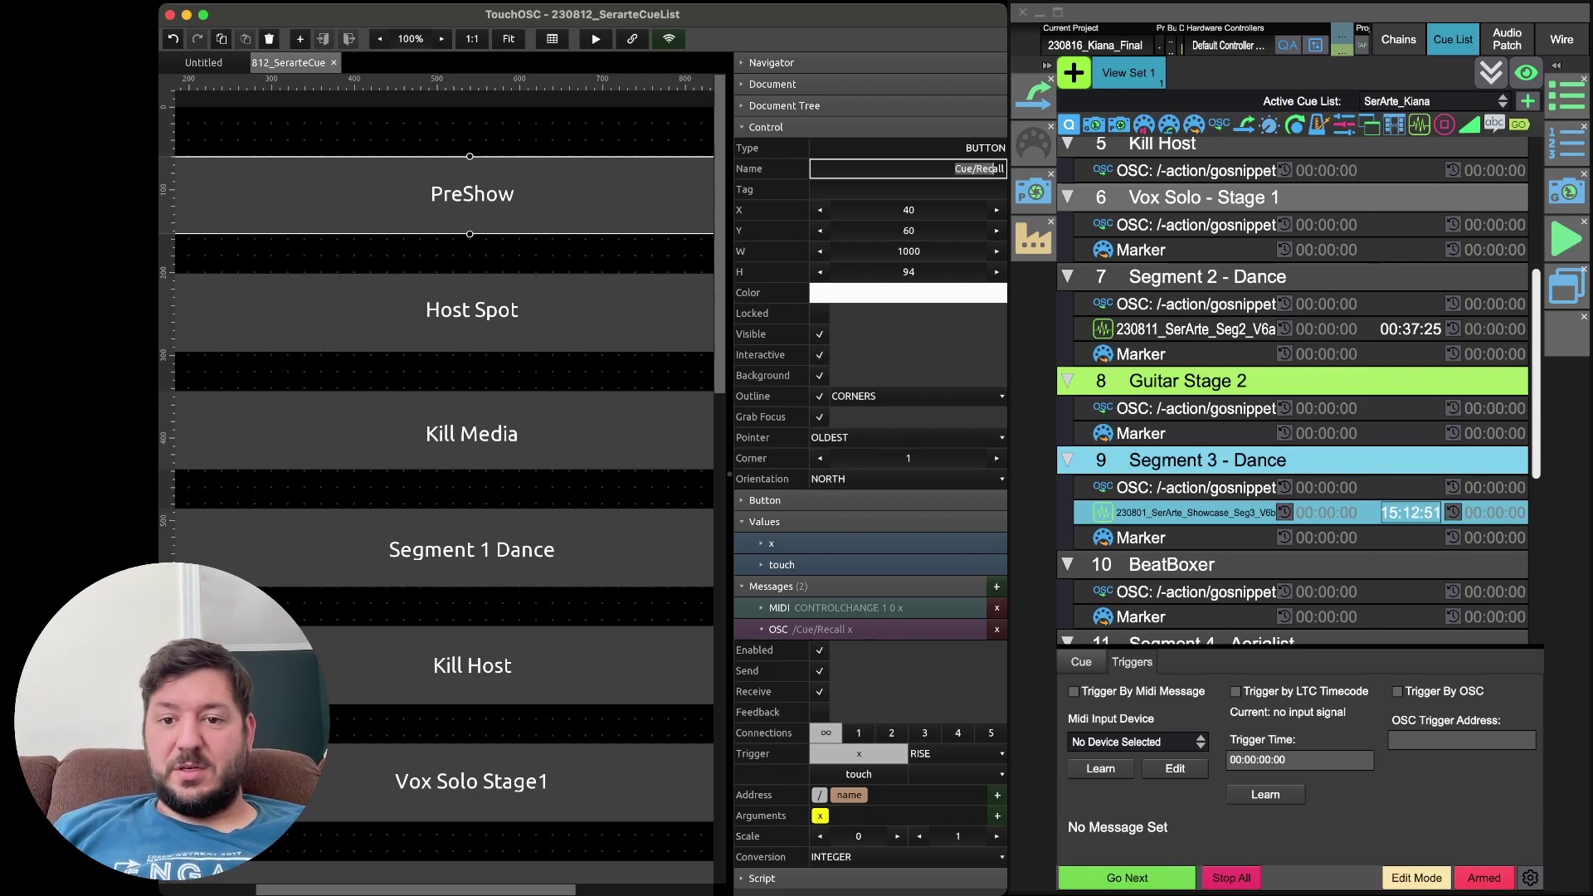
Step: Switch to LiveProfessor and recall the Kill Host and Segment 2 - Dance cues, stopping cue playback before and after
key(super+Tab)
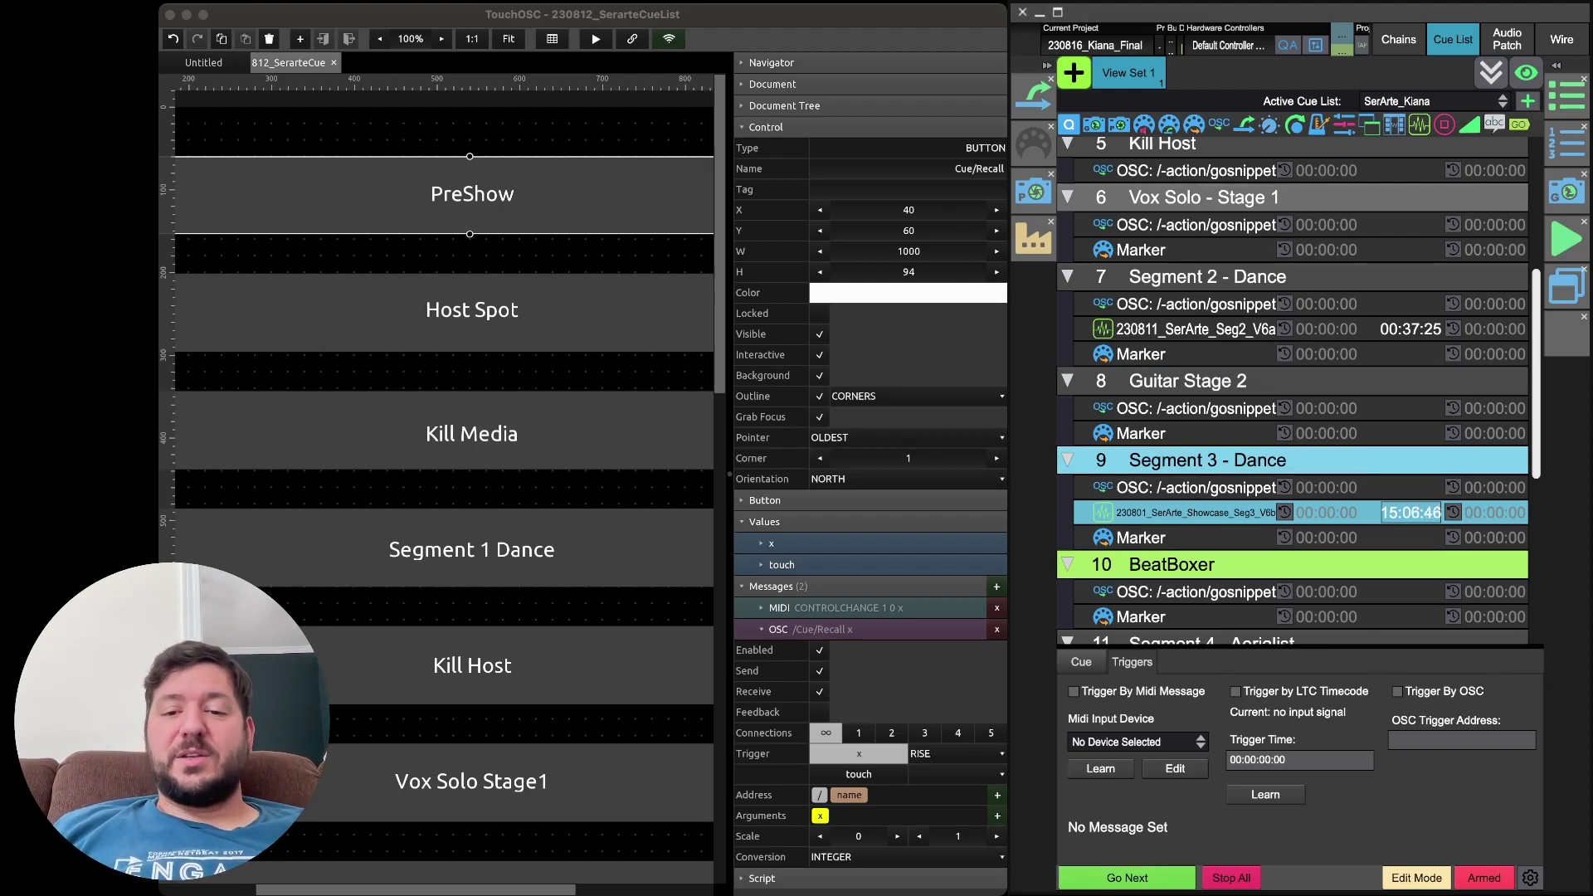
key(Escape)
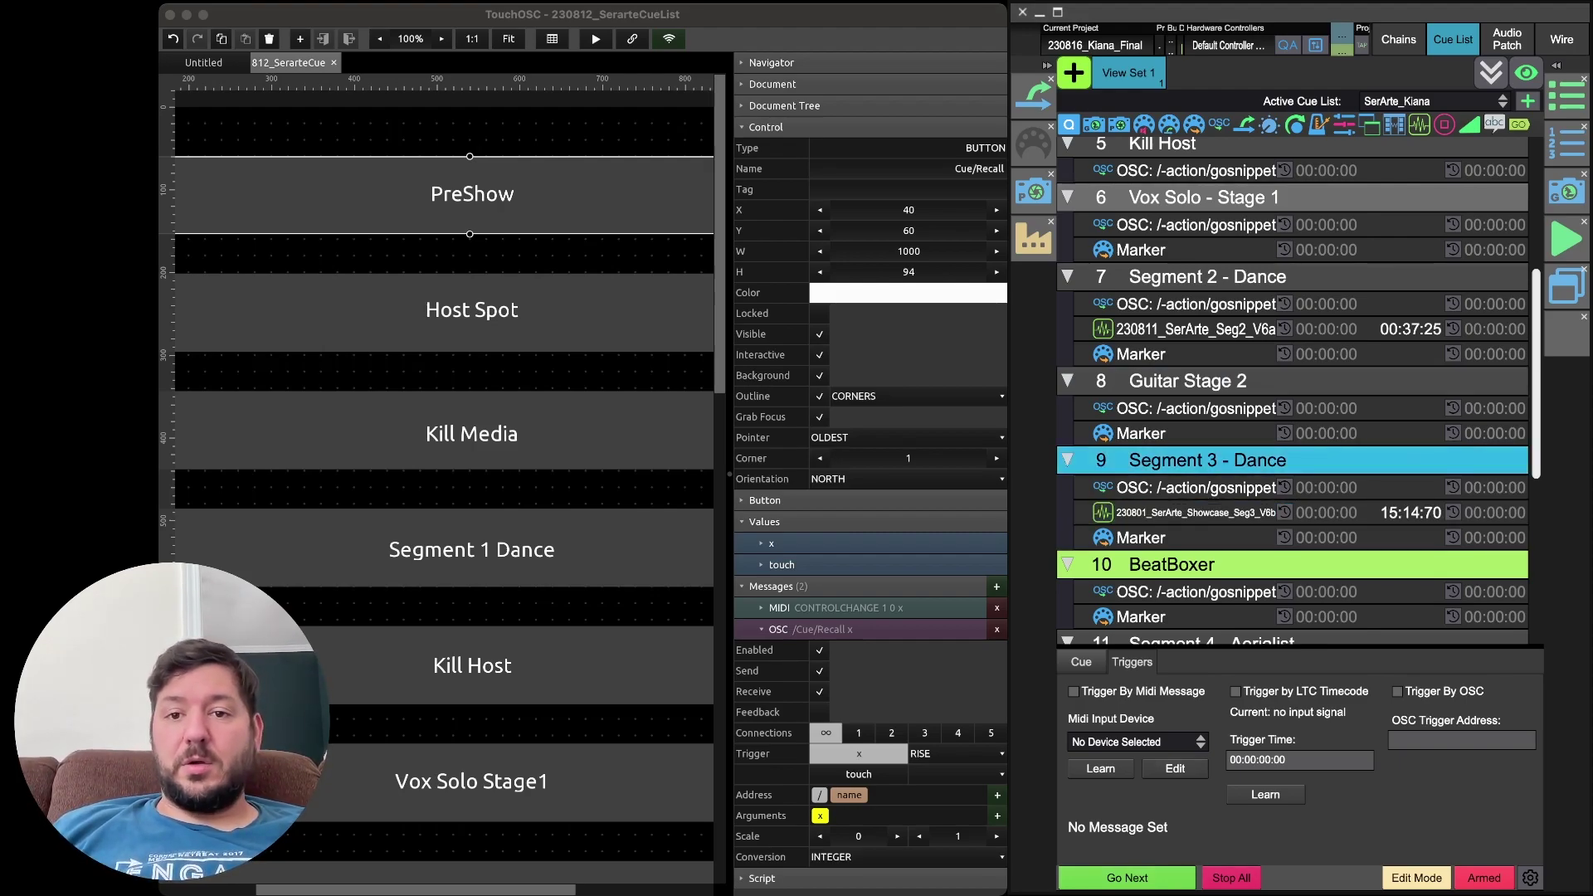
click(1162, 145)
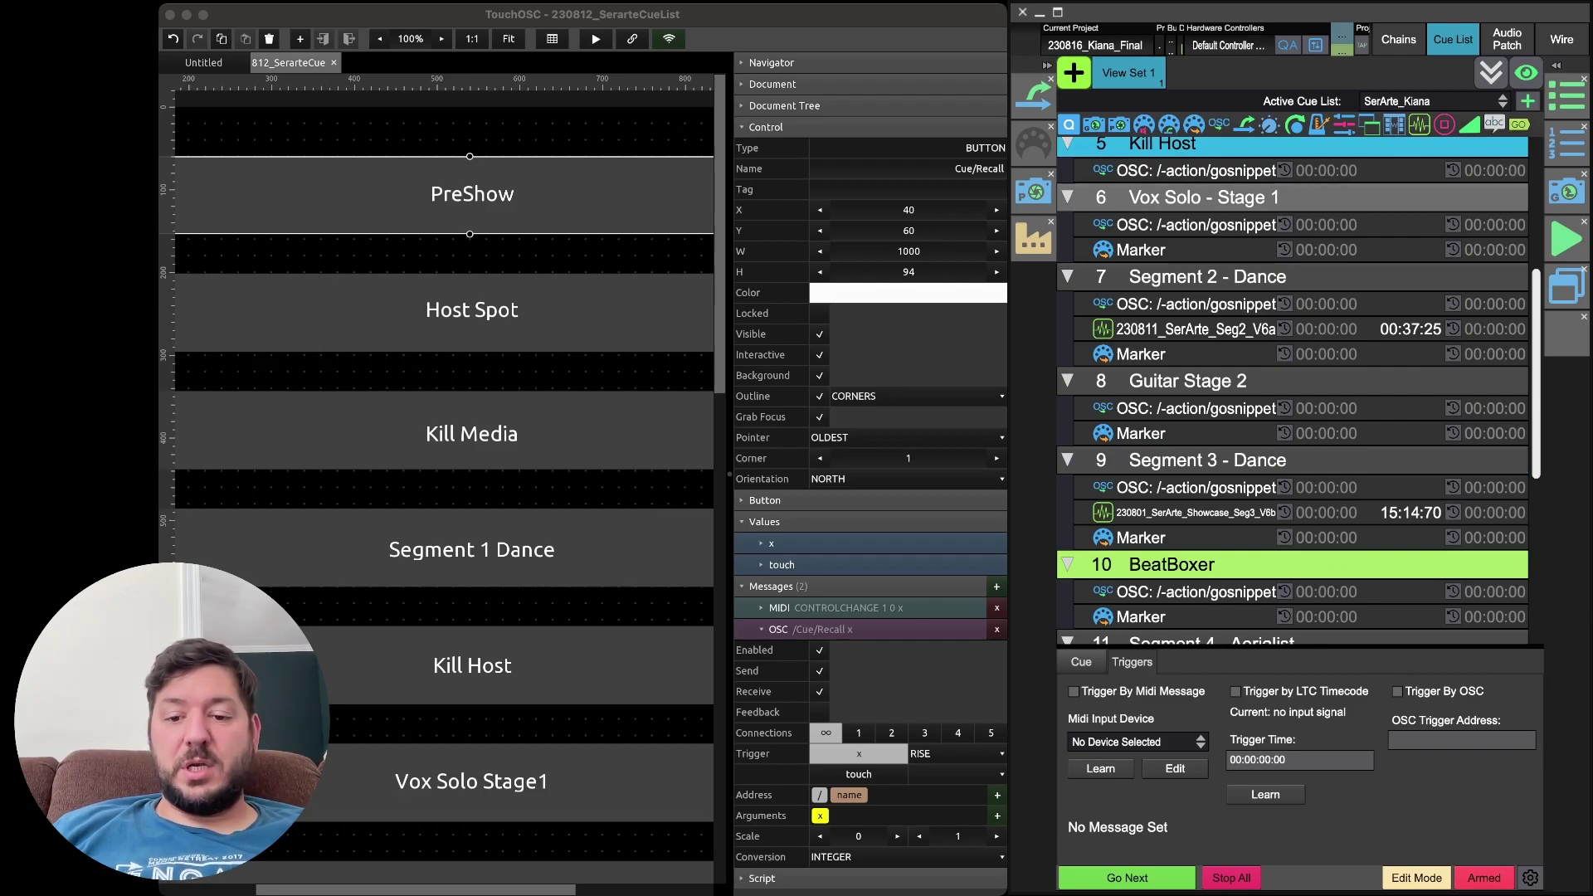
click(1206, 276)
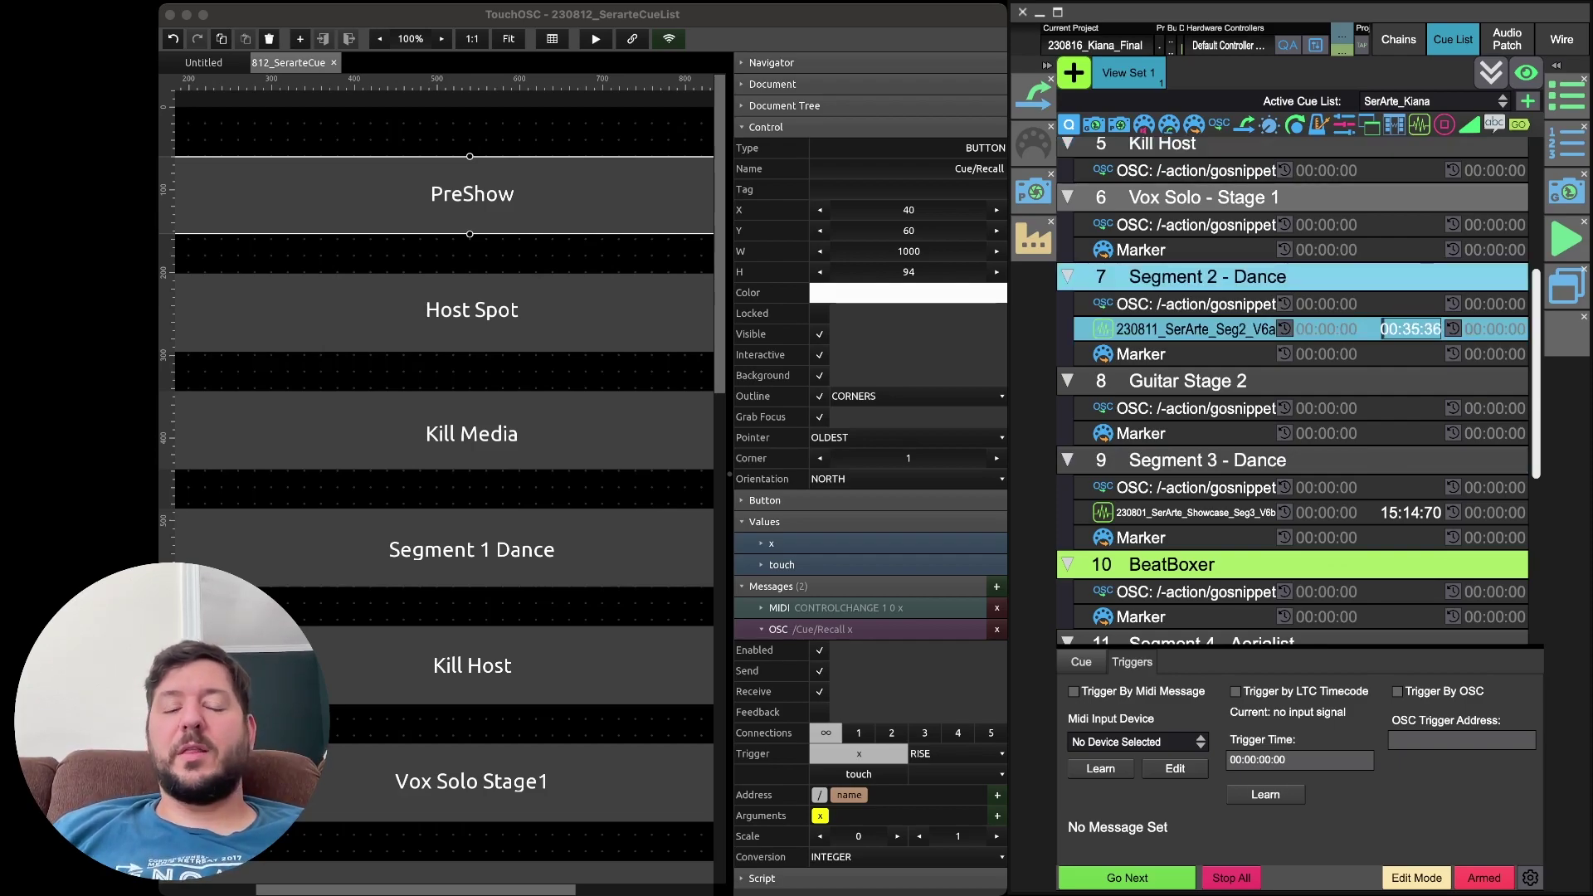
key(Escape)
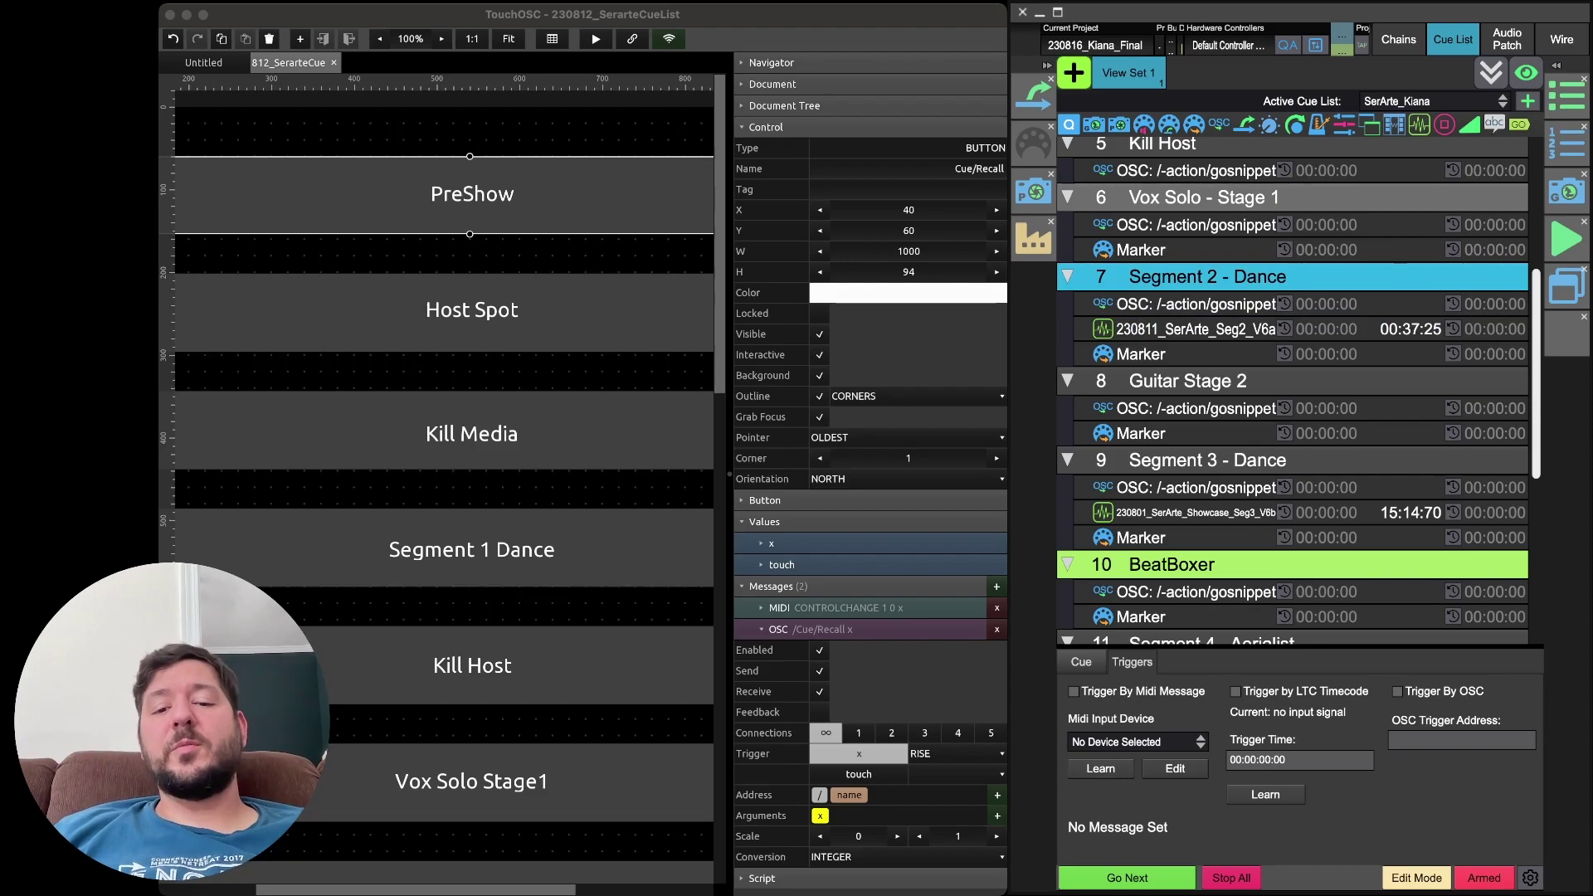
Step: Return to TouchOSC and view the PreShow button's ANY, RISE and FALL trigger conditions, leaving RISE selected
click(955, 753)
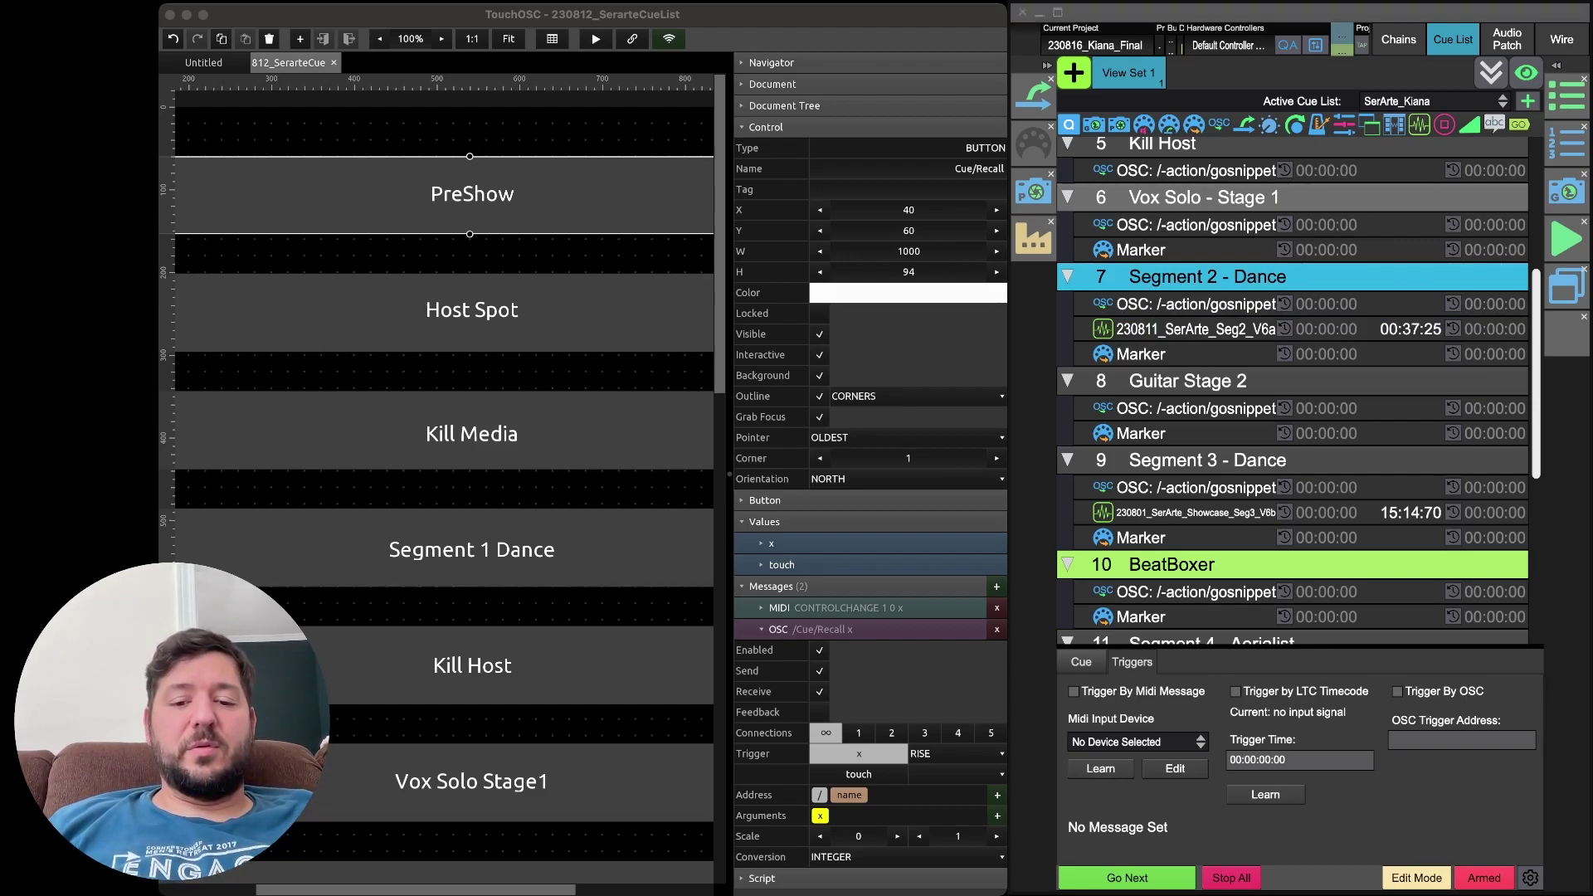
click(956, 753)
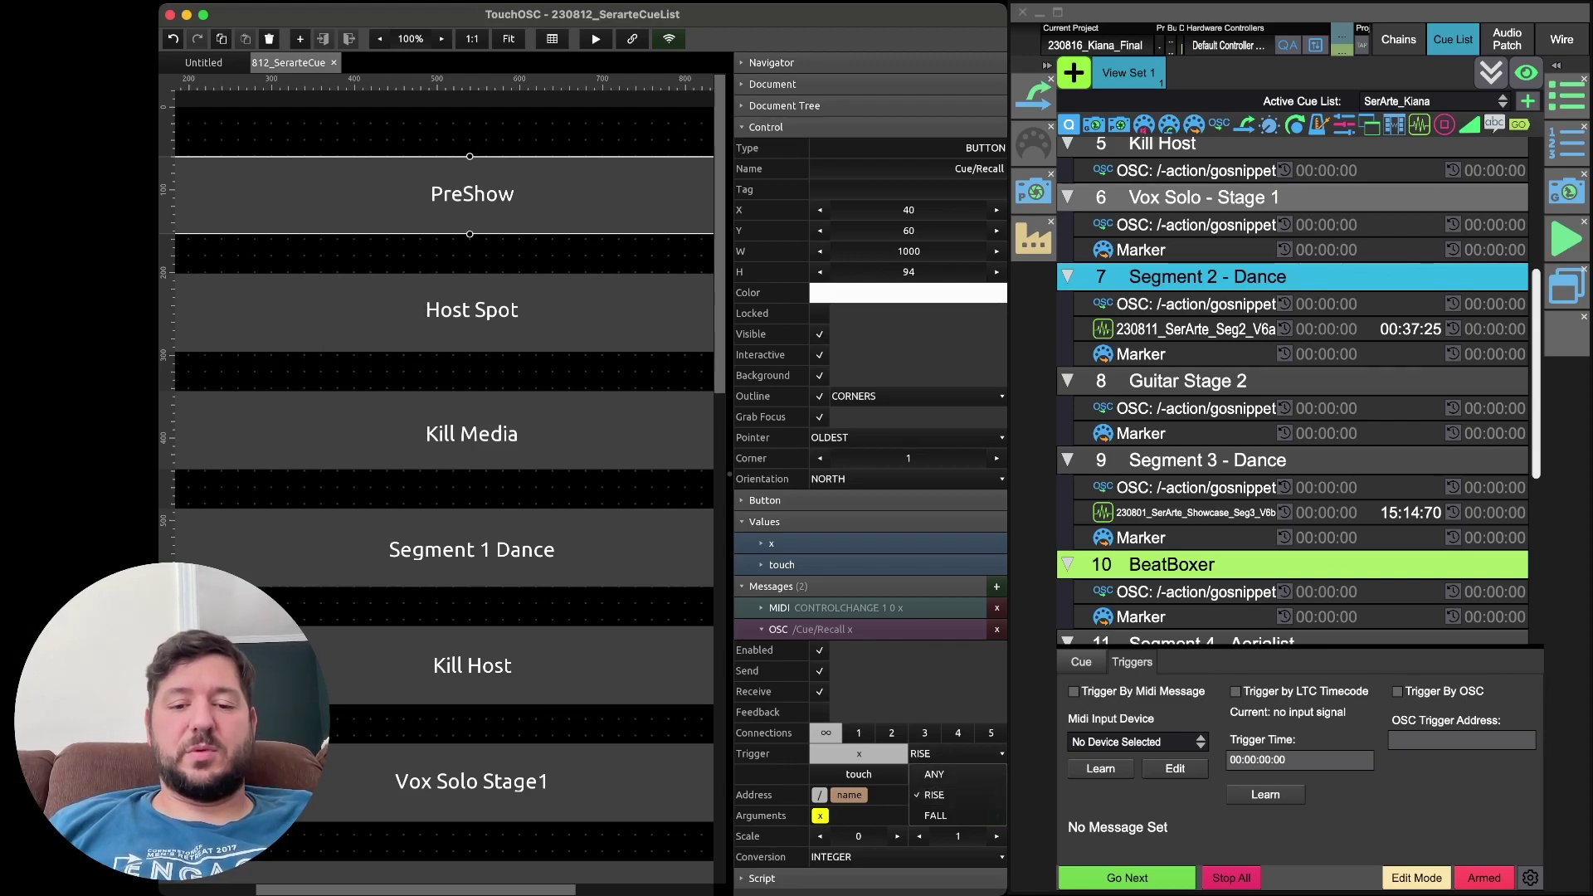
key(Escape)
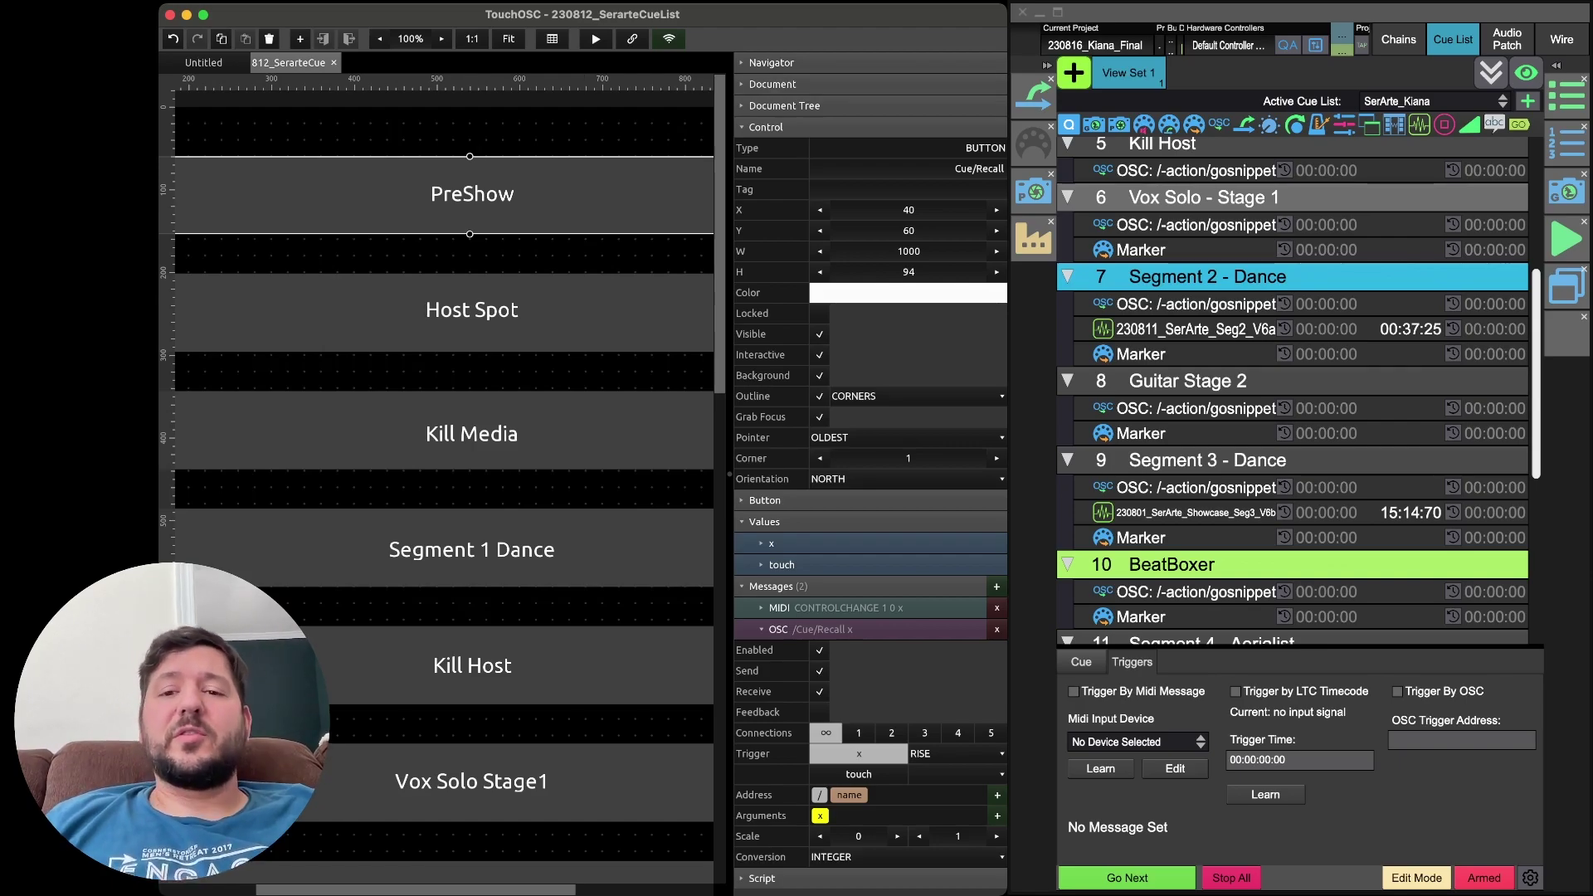
Step: Look through the LiveProfessor cue list from Preshow to Post Show
scroll(1292, 391, up, 1)
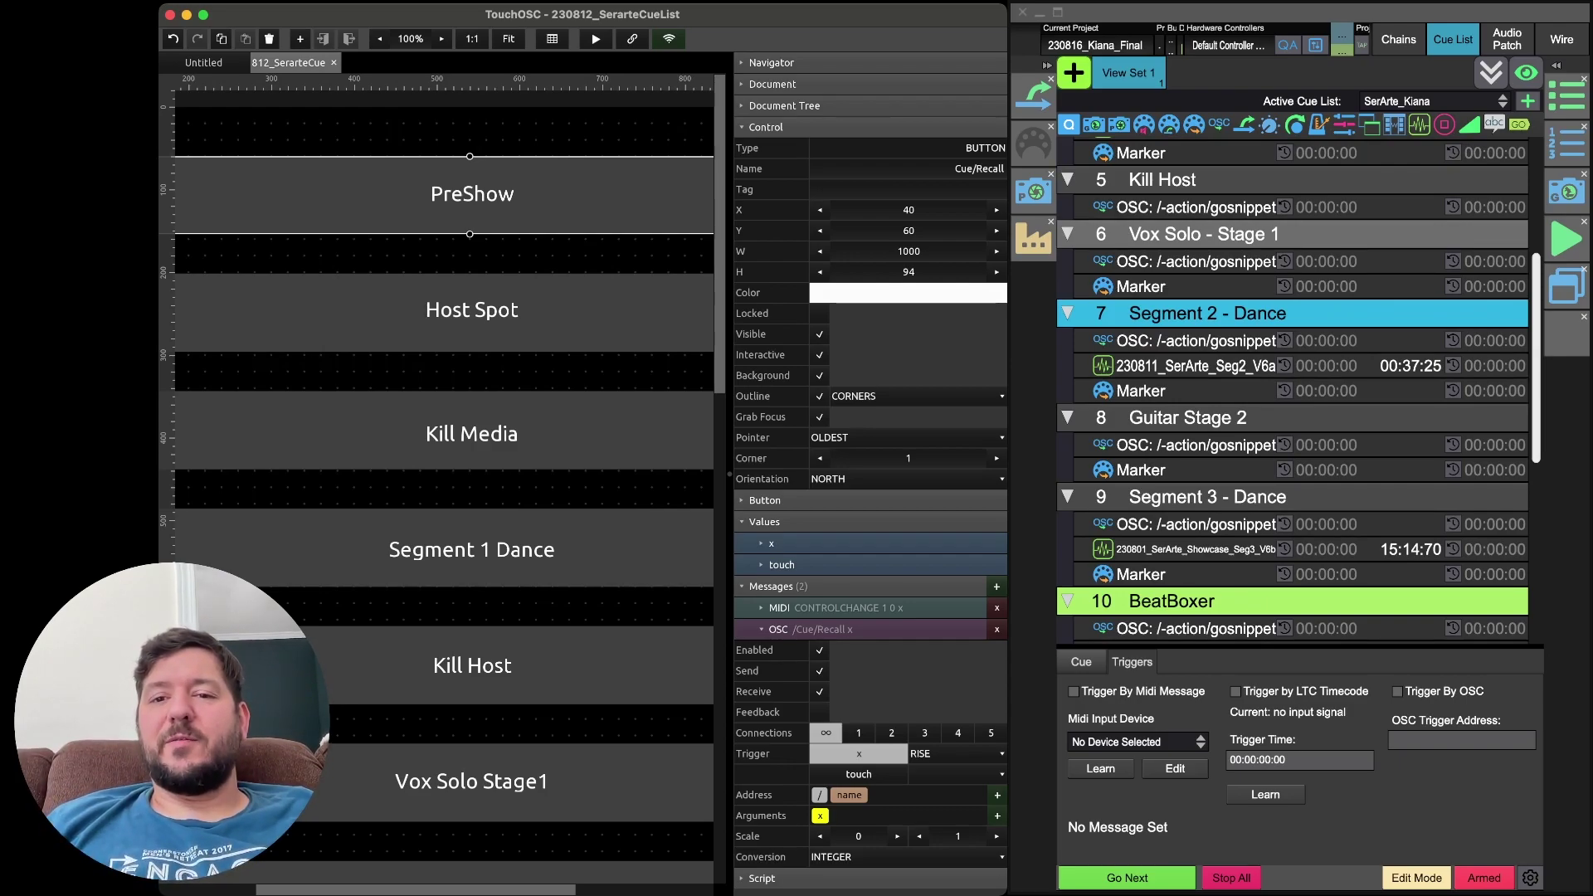
scroll(1292, 391, up, 7)
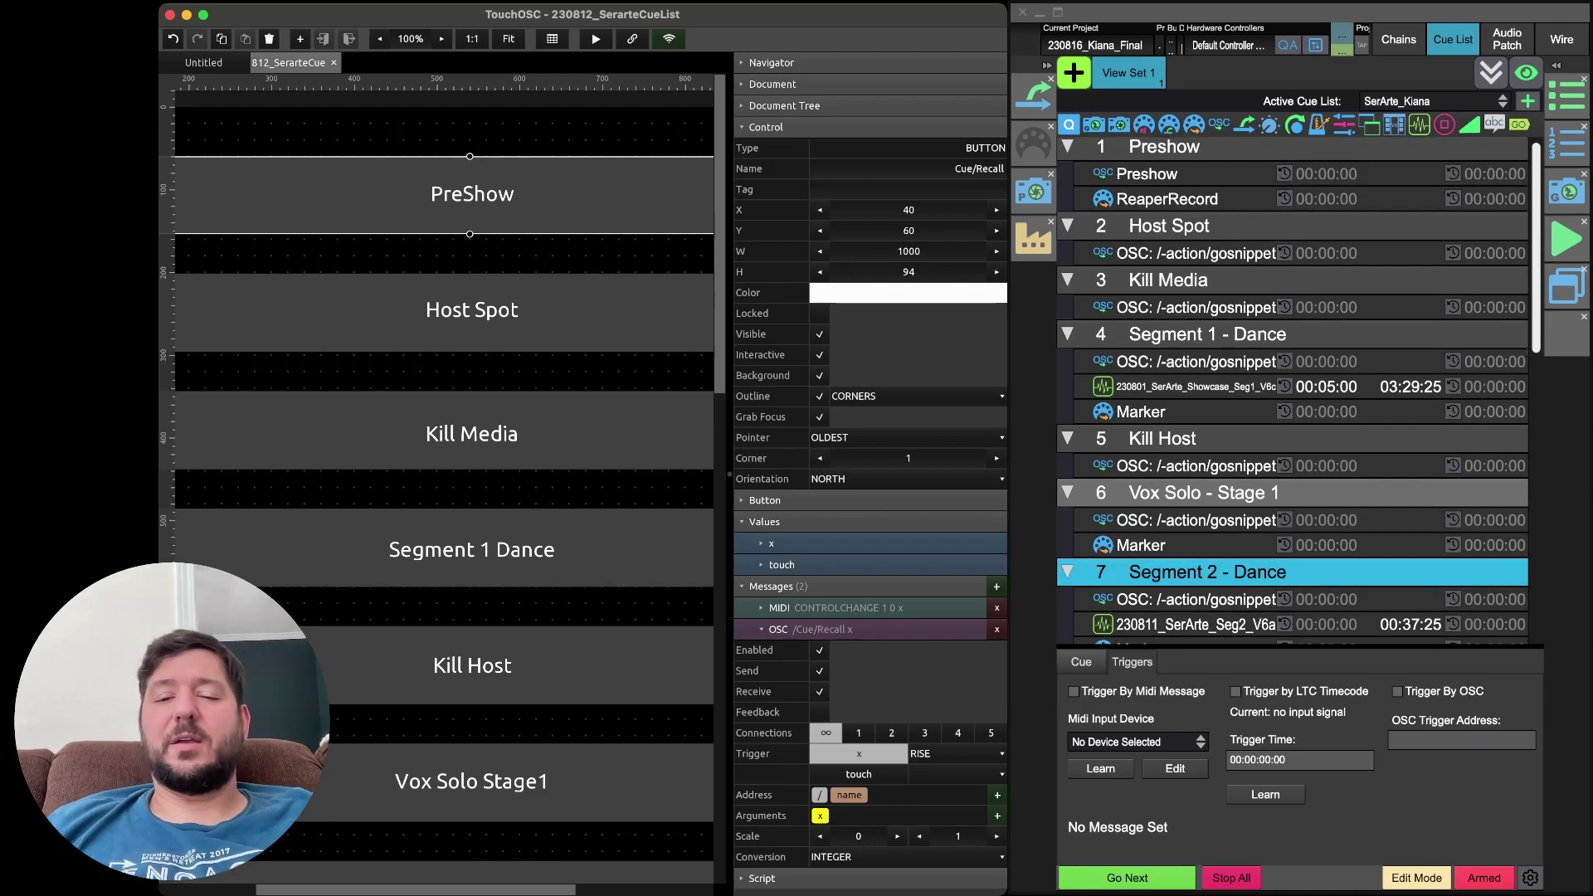
scroll(1292, 391, down, 15)
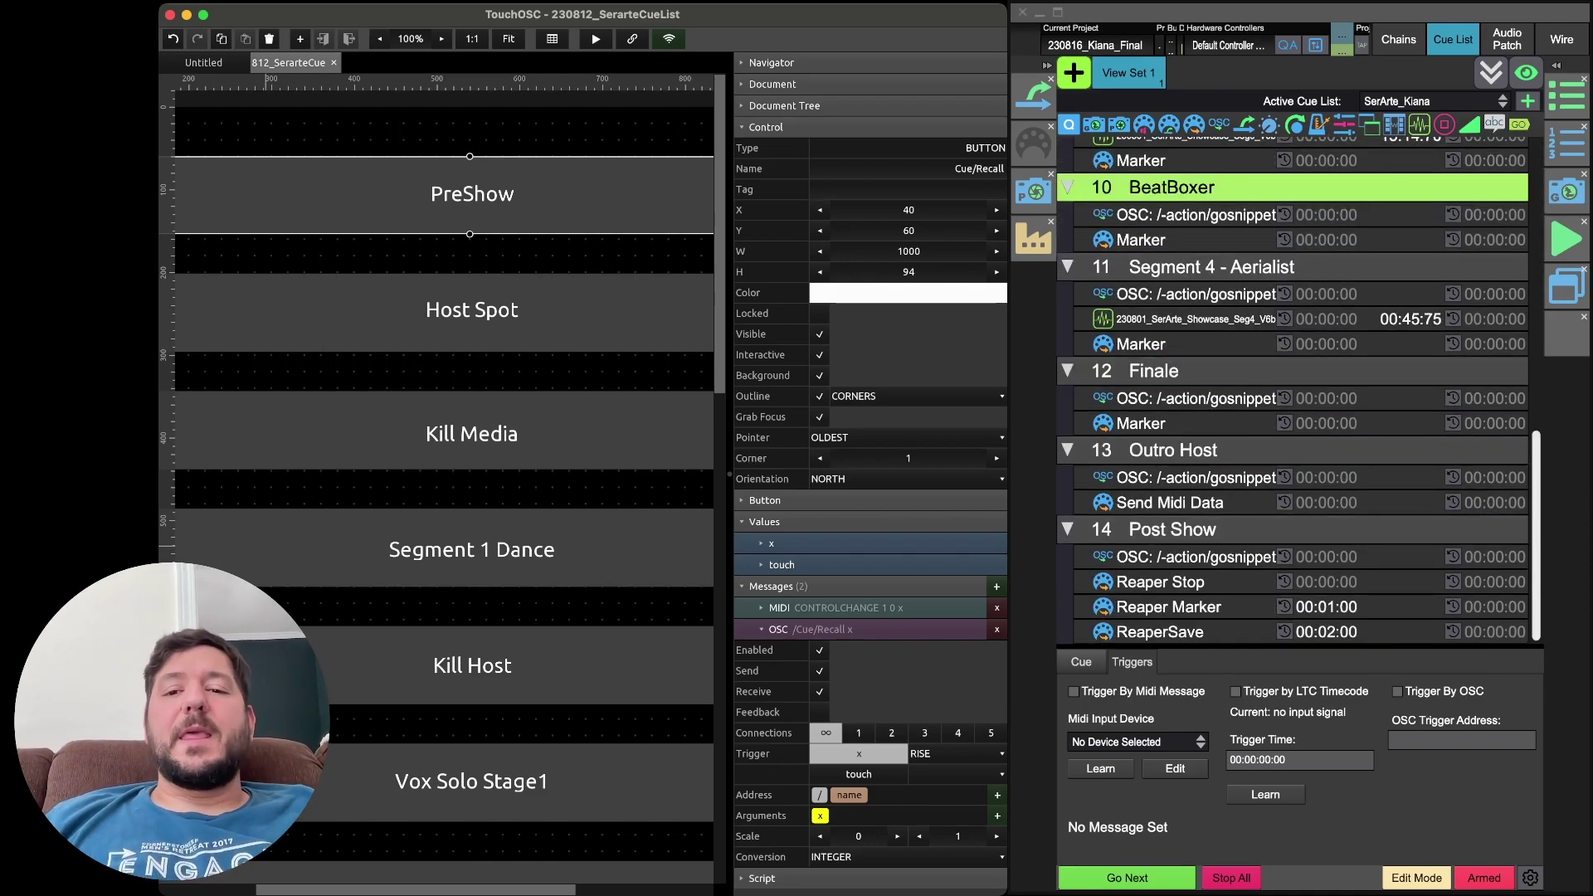